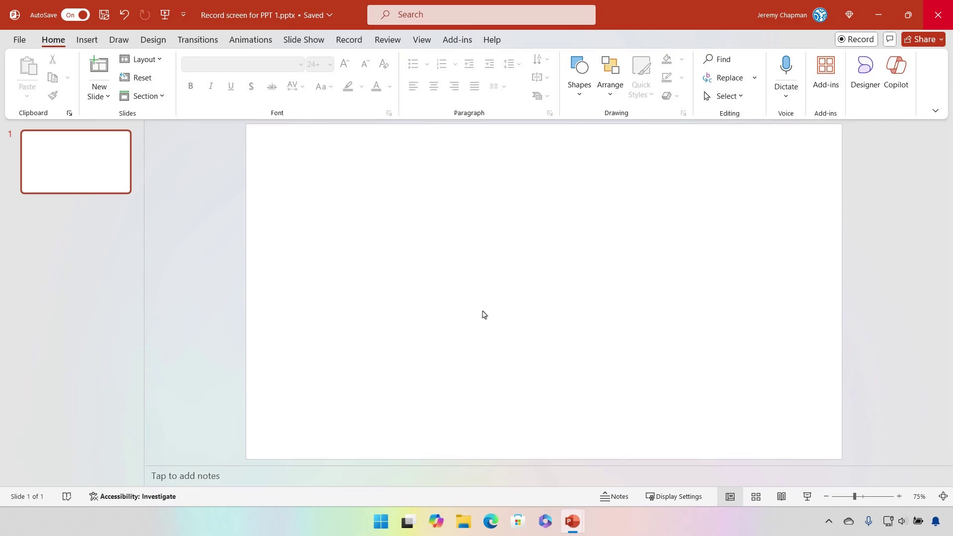
Step: Start a screen recording that captures the entire screen, with audio and the pointer included
left_click(354, 43)
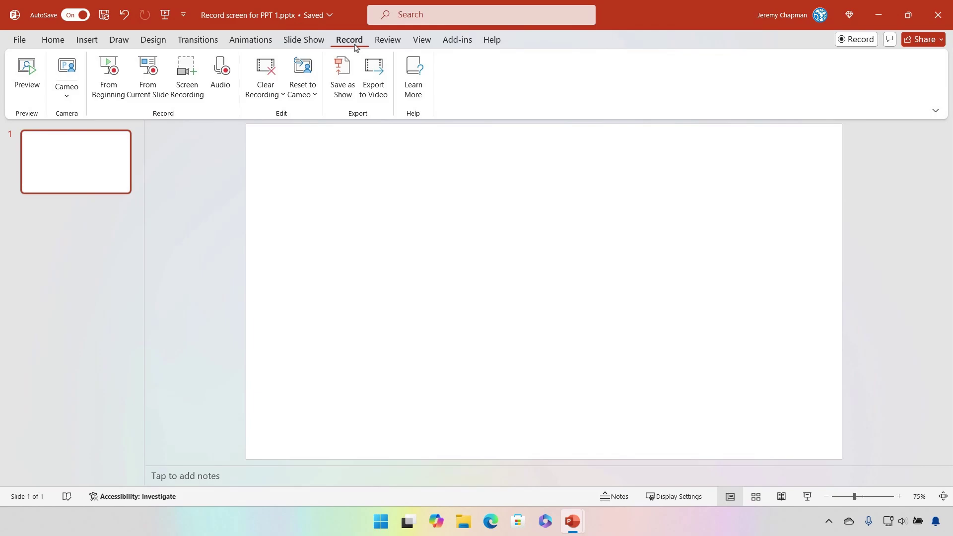
left_click(189, 89)
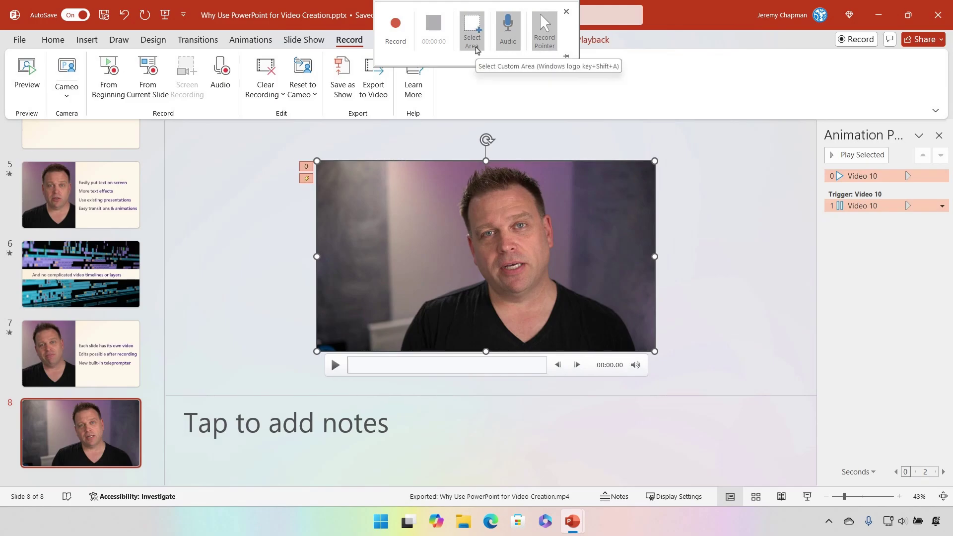
left_click(472, 40)
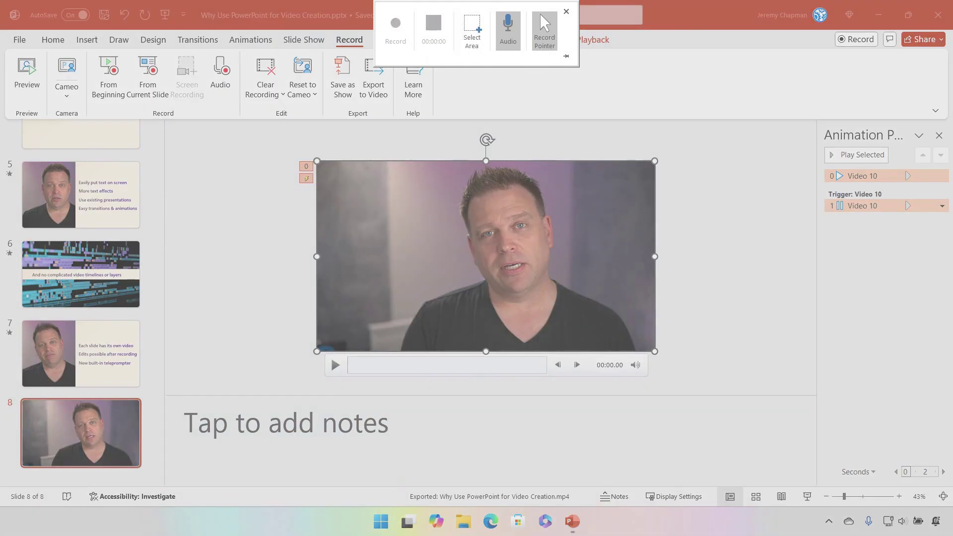
left_click_drag(1, 1, 952, 535)
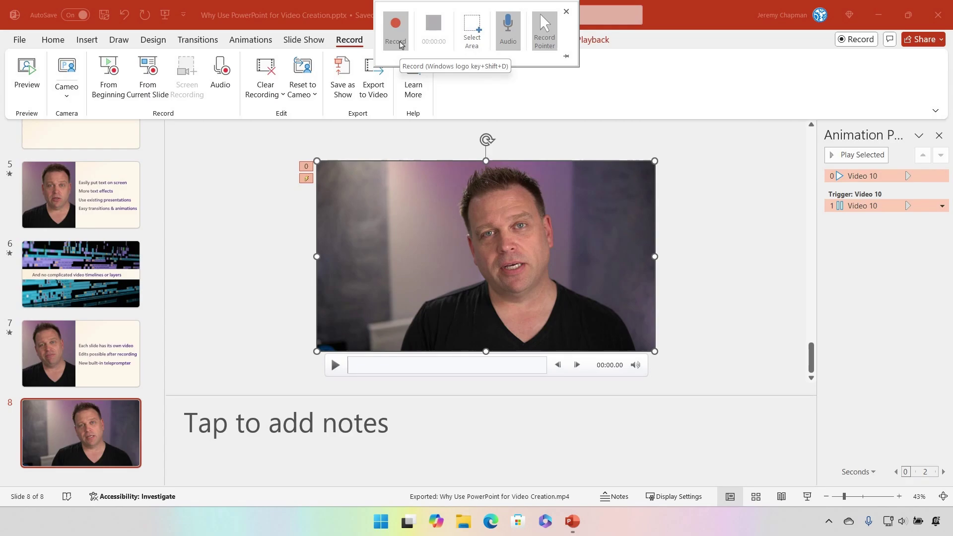
left_click(401, 45)
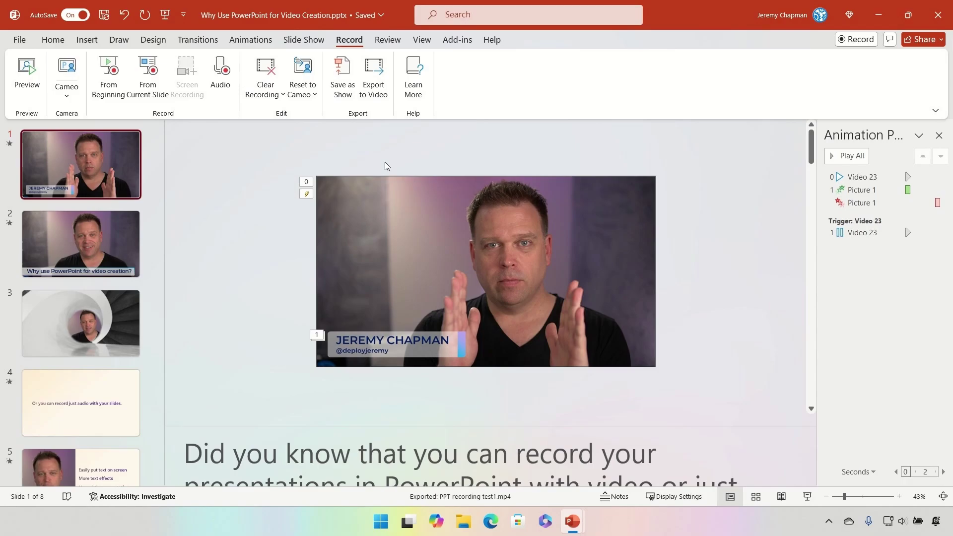
Step: Reset the recorded videos to cameo placeholders on all slides
left_click(120, 237)
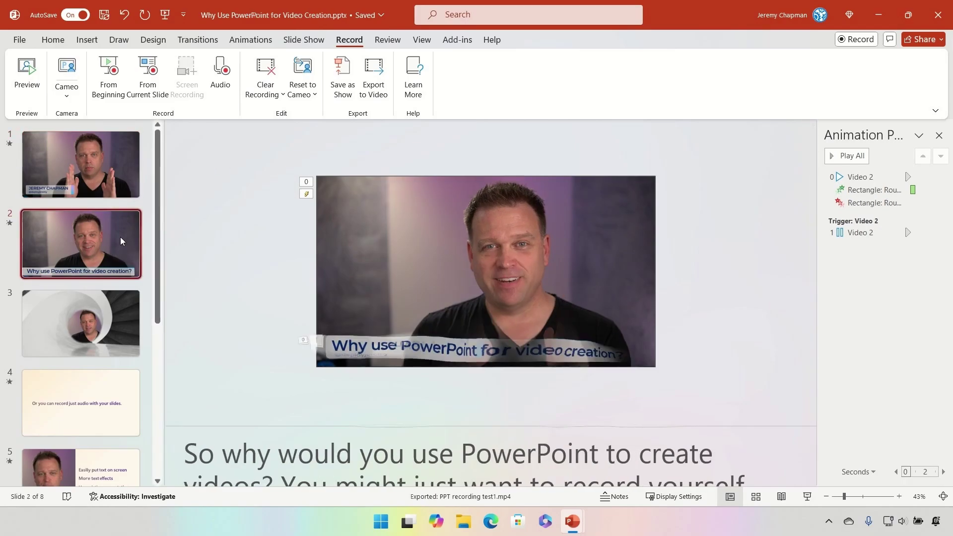
left_click(119, 322)
scroll(117, 343, "down", 3)
scroll(114, 322, "down", 3)
scroll(114, 314, "up", 5)
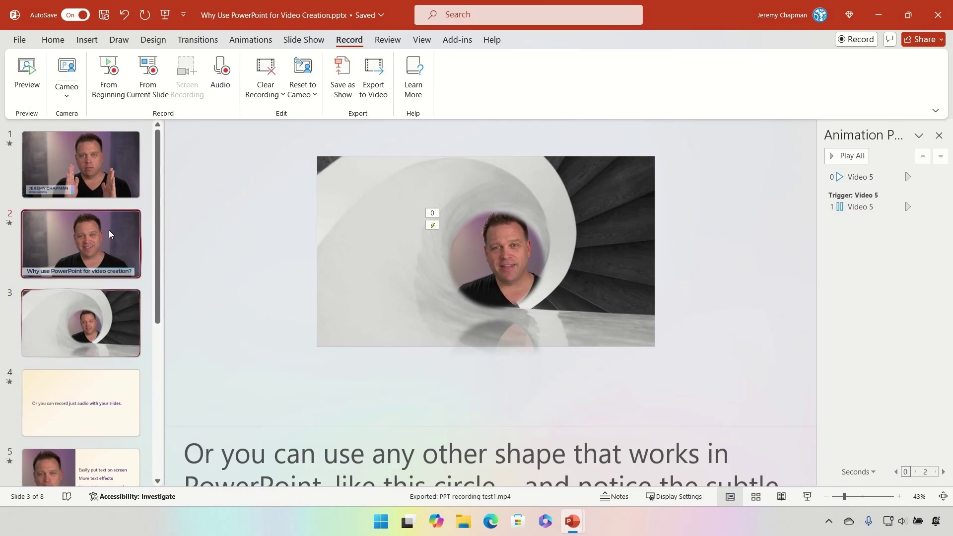
left_click(109, 234)
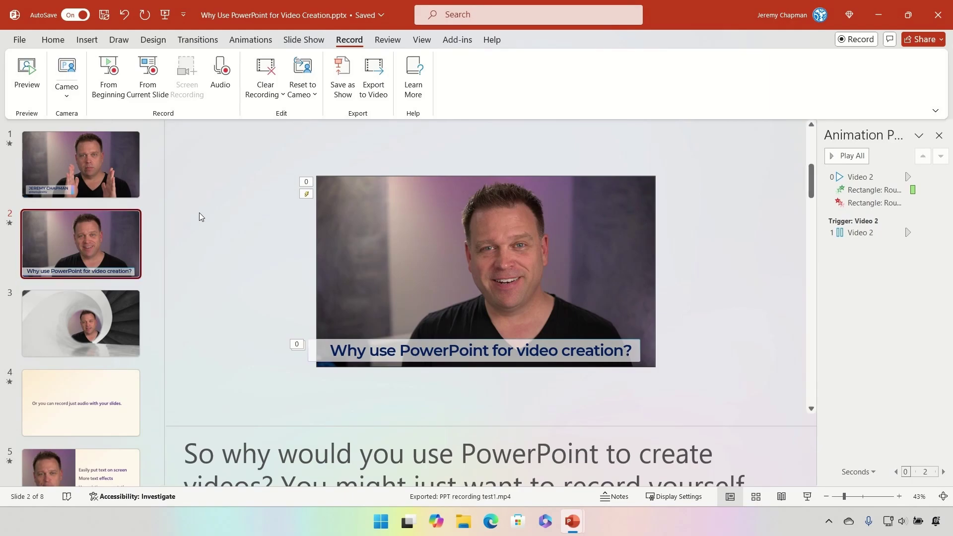
left_click(313, 101)
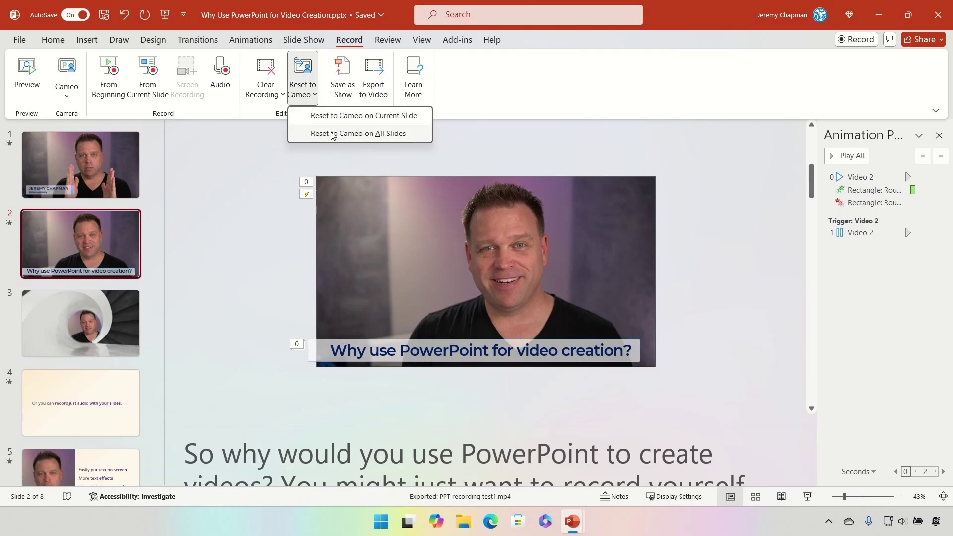
left_click(331, 132)
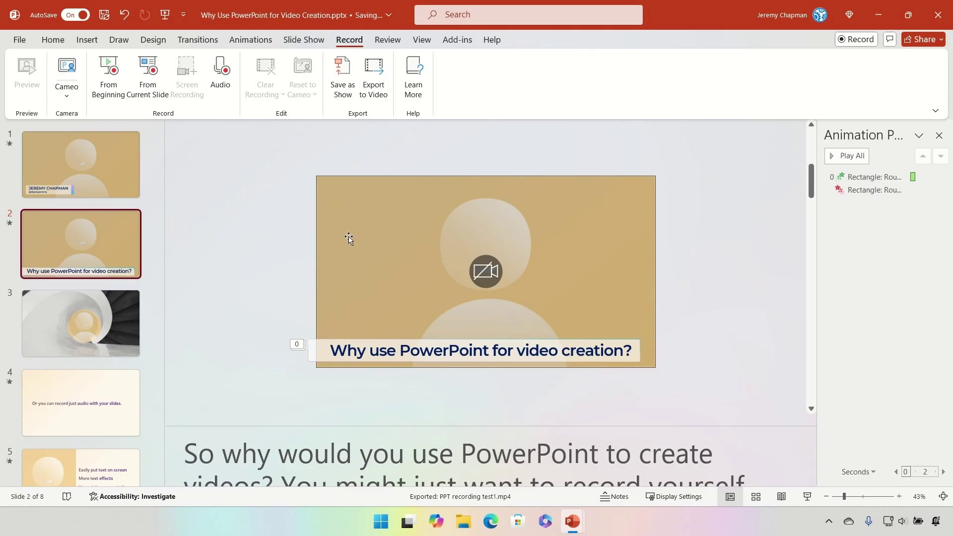
Step: Delete the full-slide camera placeholder on slide 2 and insert a new cameo on this slide only
left_click(366, 259)
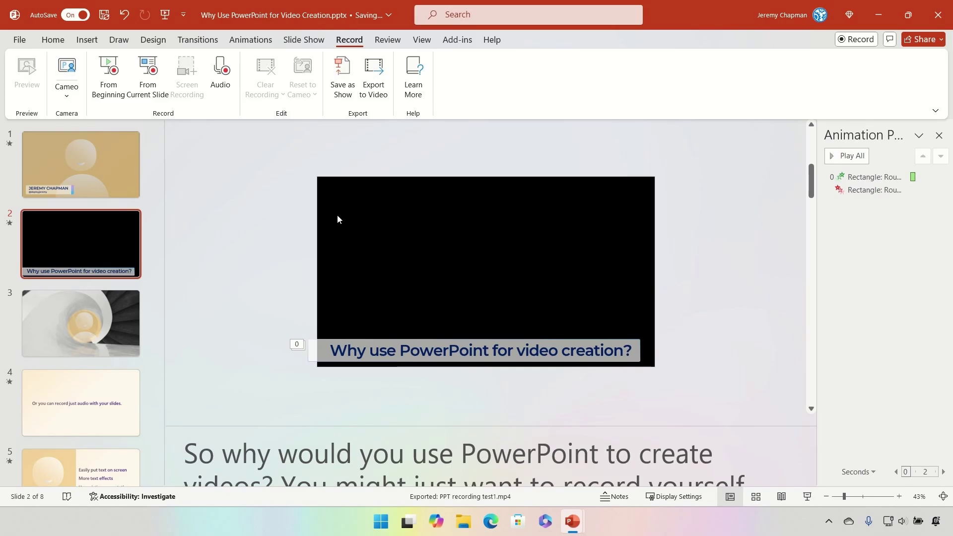
left_click(66, 90)
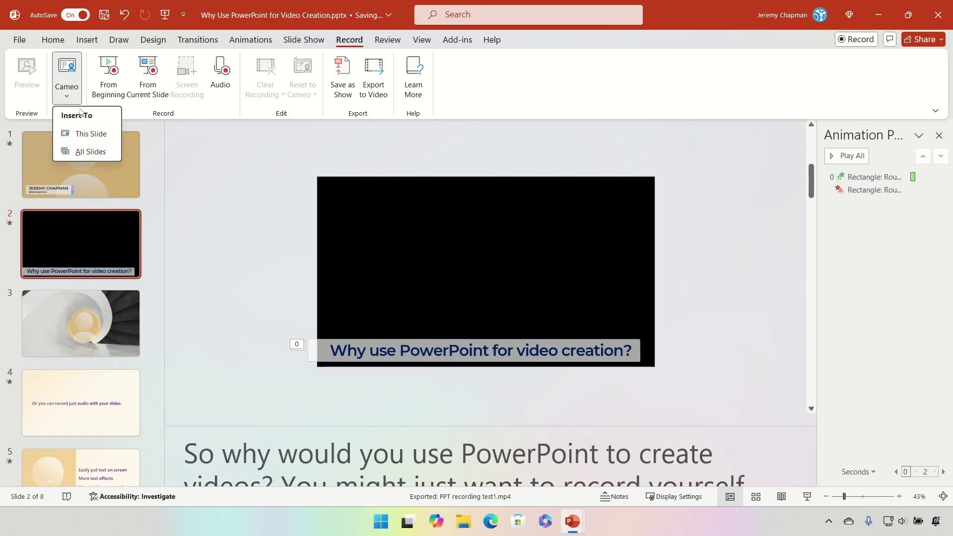
left_click(87, 135)
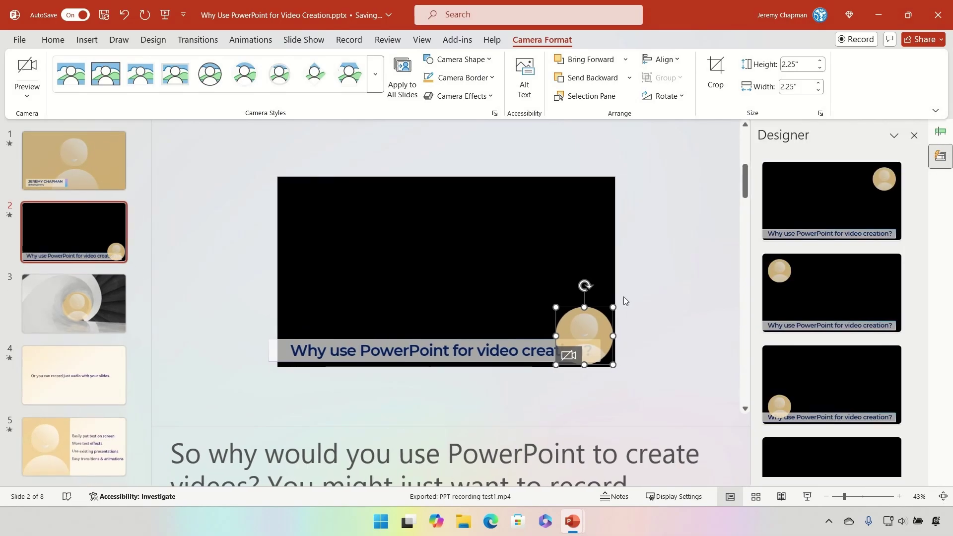
Step: Give the new cameo a plain rectangular camera style and enlarge it to fill slide 2, 13.33" wide by 7.5" high
left_click(71, 73)
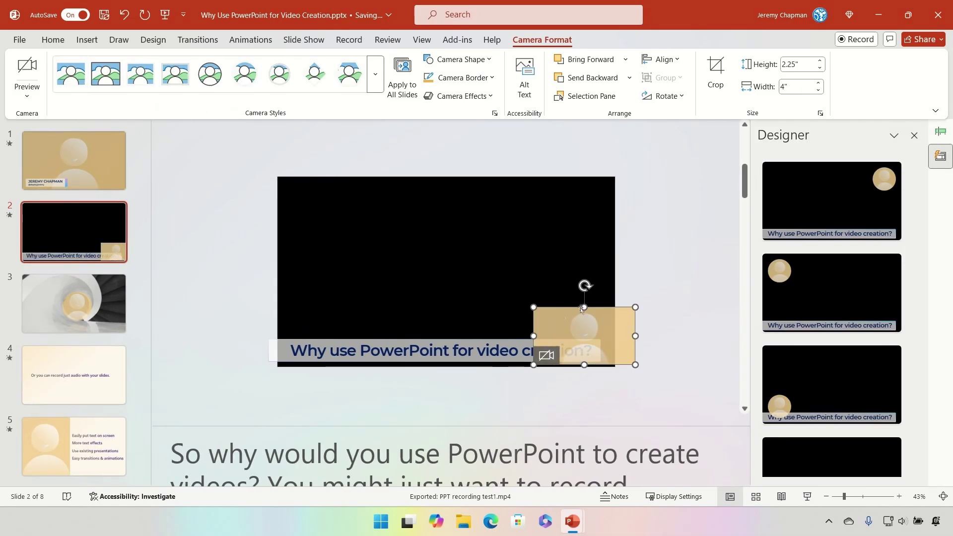
left_click_drag(568, 279, 304, 198)
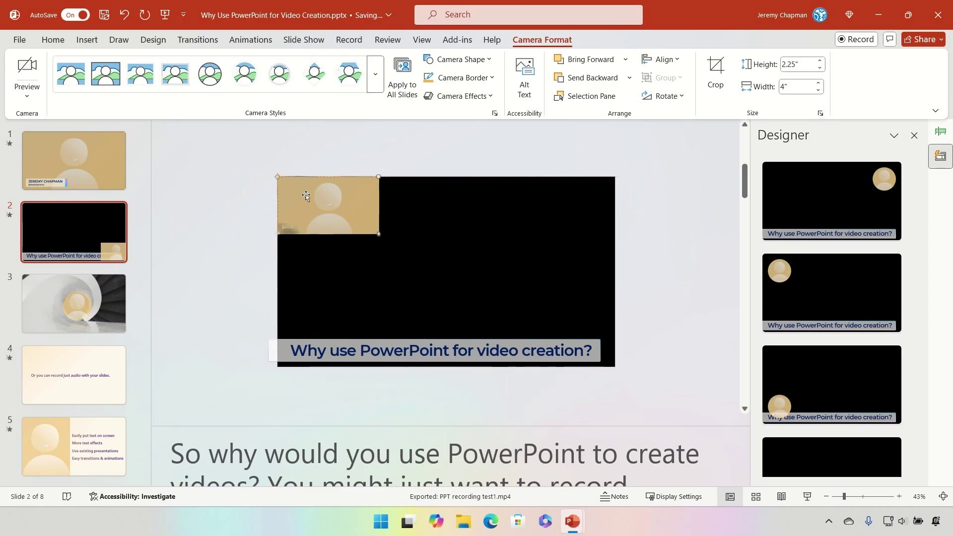
left_click_drag(379, 236, 617, 351)
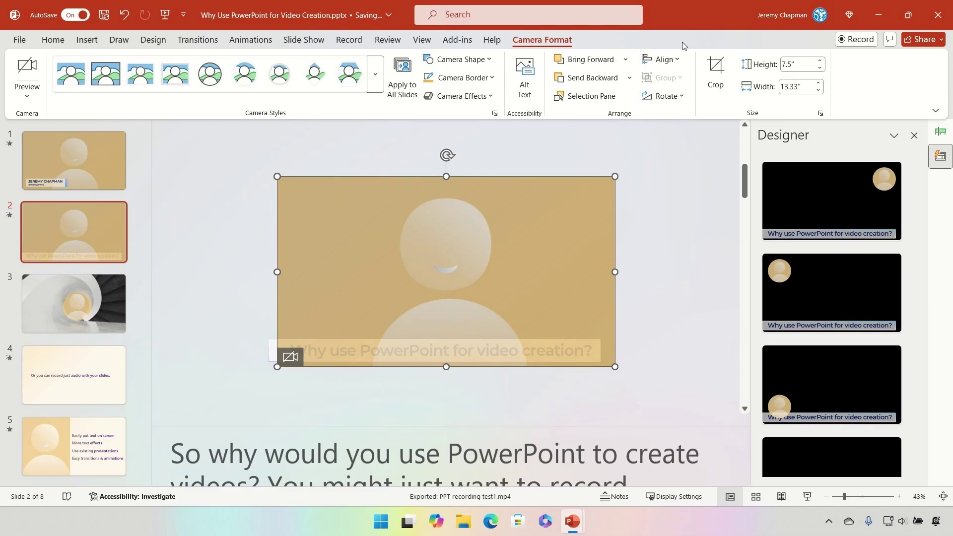
Step: Send the cameo behind the title banner on slide 2, close the Designer pane and compare the slide with slide 1
left_click(606, 79)
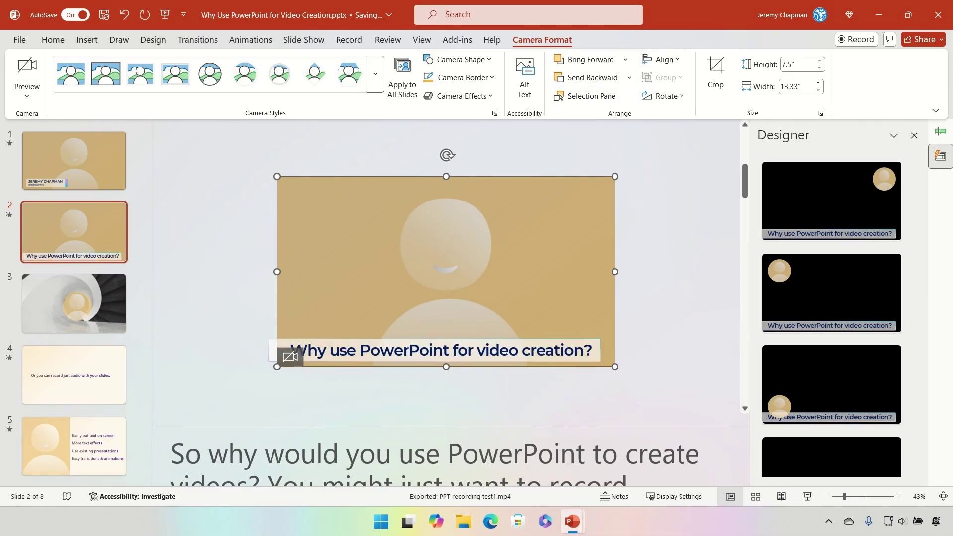
left_click(914, 137)
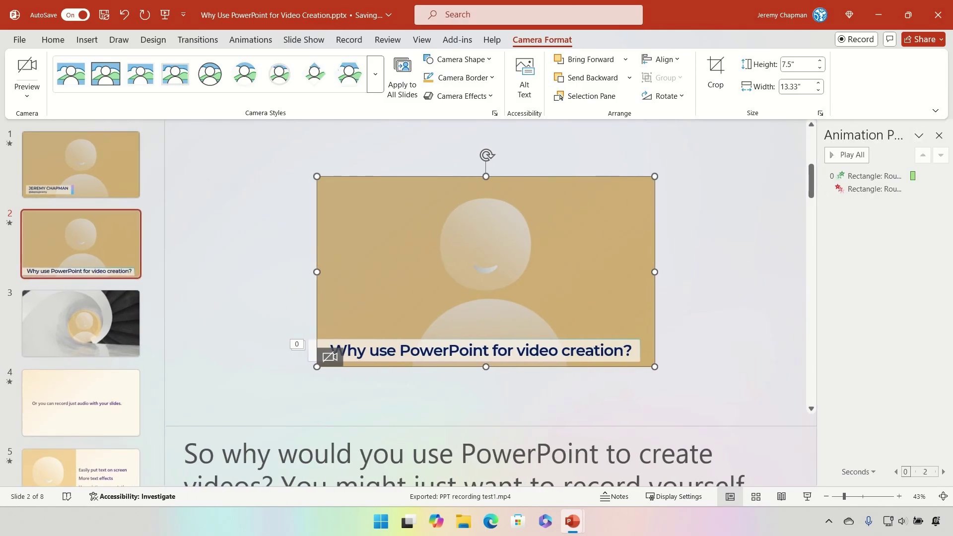
left_click(118, 242)
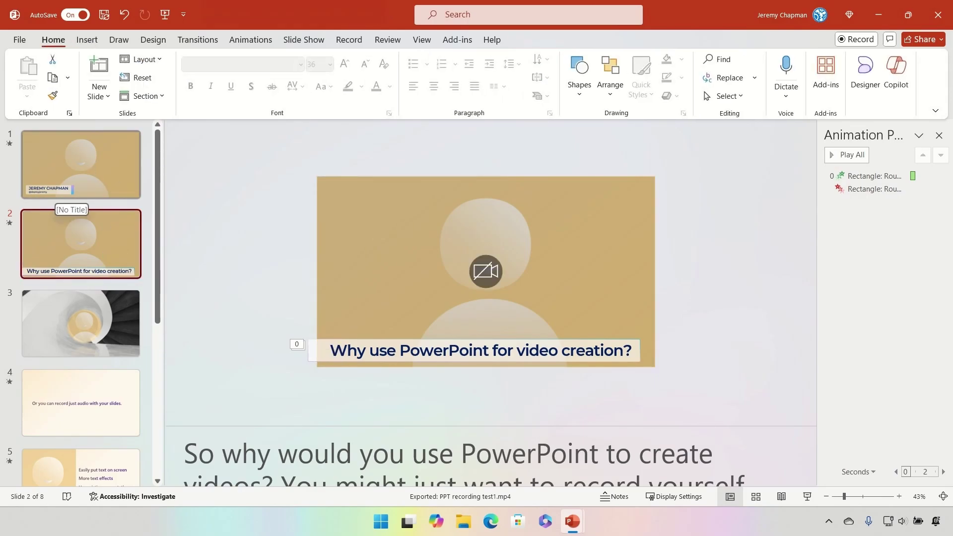
key("Up")
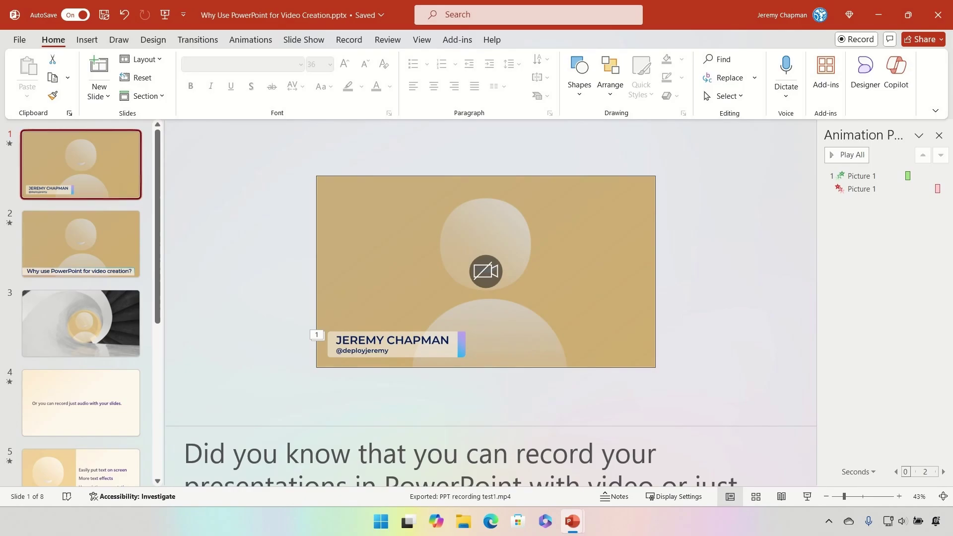
left_click(88, 249)
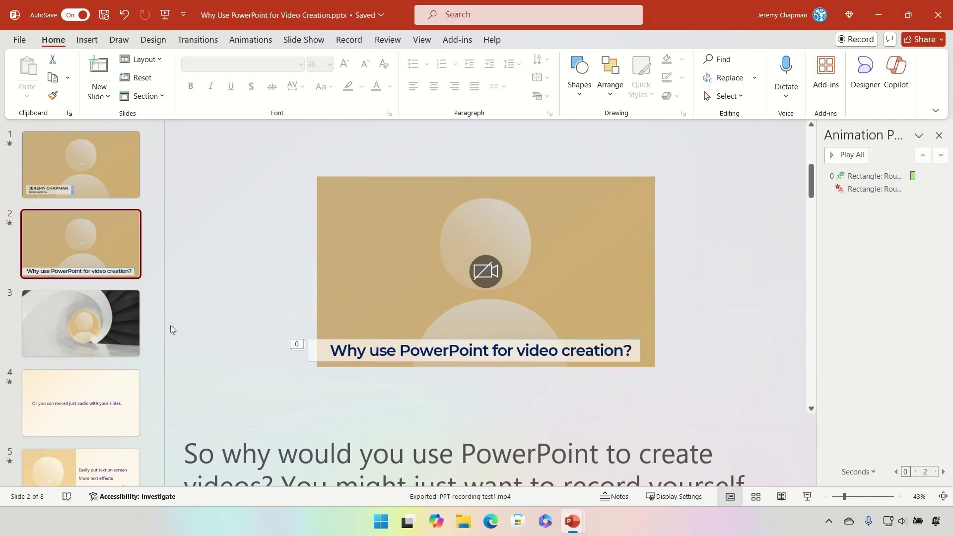
Step: Enlarge the speaker notes area and turn the live camera preview on and off in slide 3's circular cameo
left_click_drag(282, 428, 278, 394)
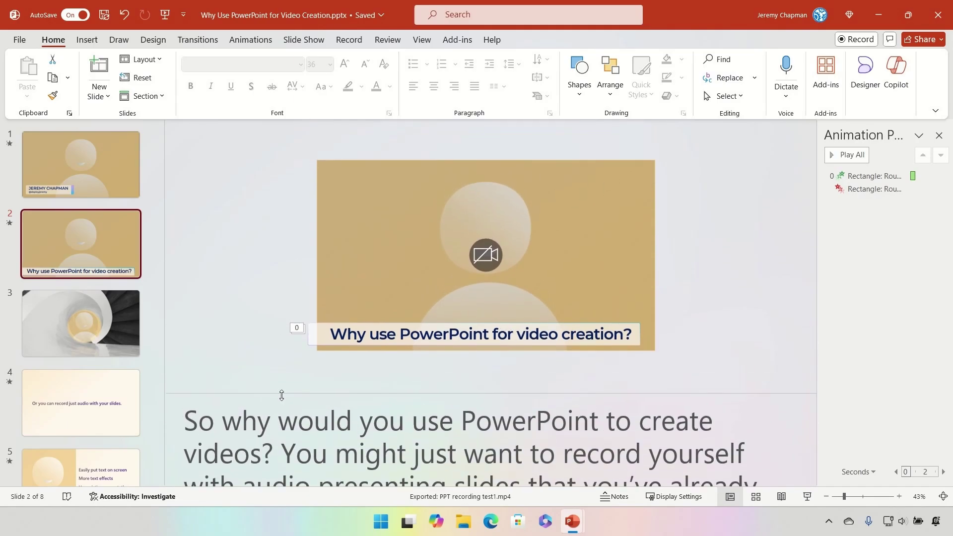
left_click(116, 321)
left_click(501, 237)
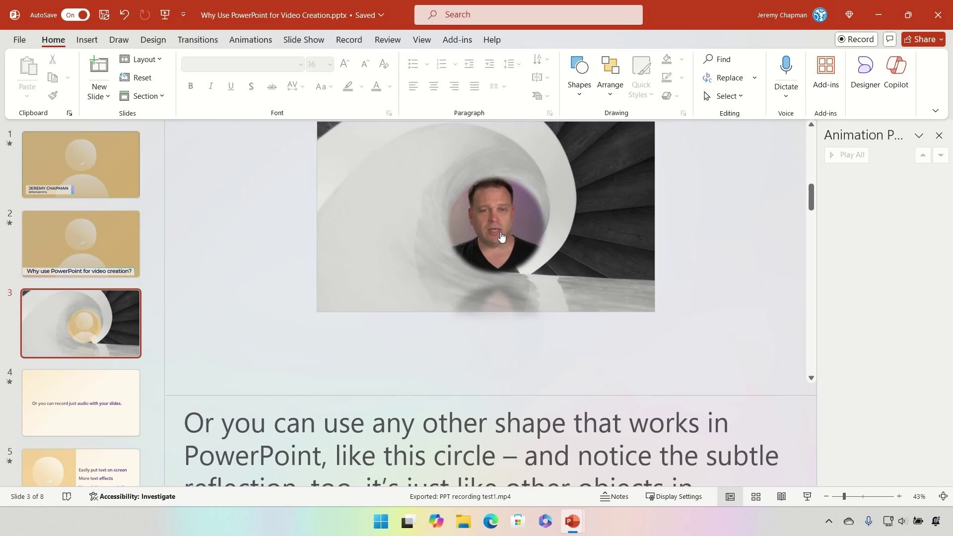
left_click(501, 236)
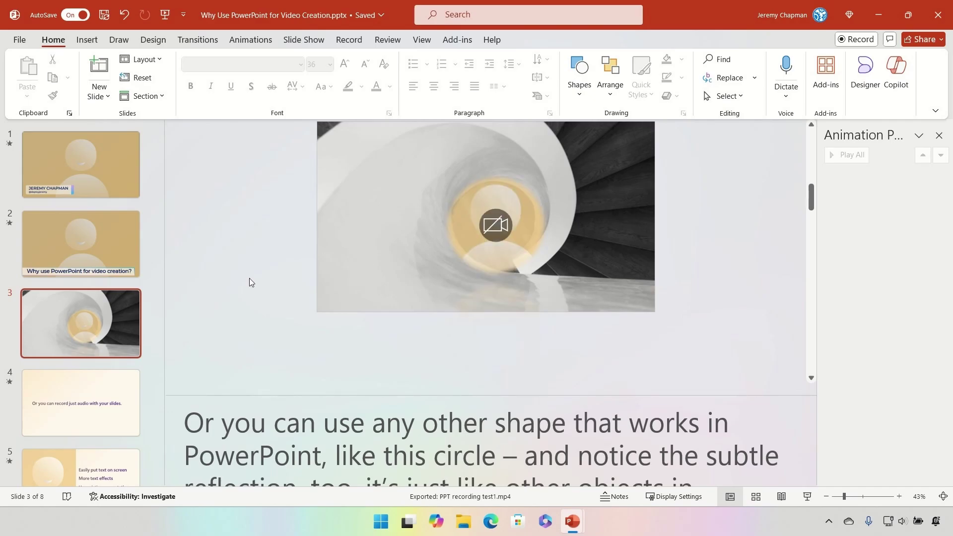
Step: Review the cameo placement, animated text and speaker notes on slides 4 through 8
left_click(96, 390)
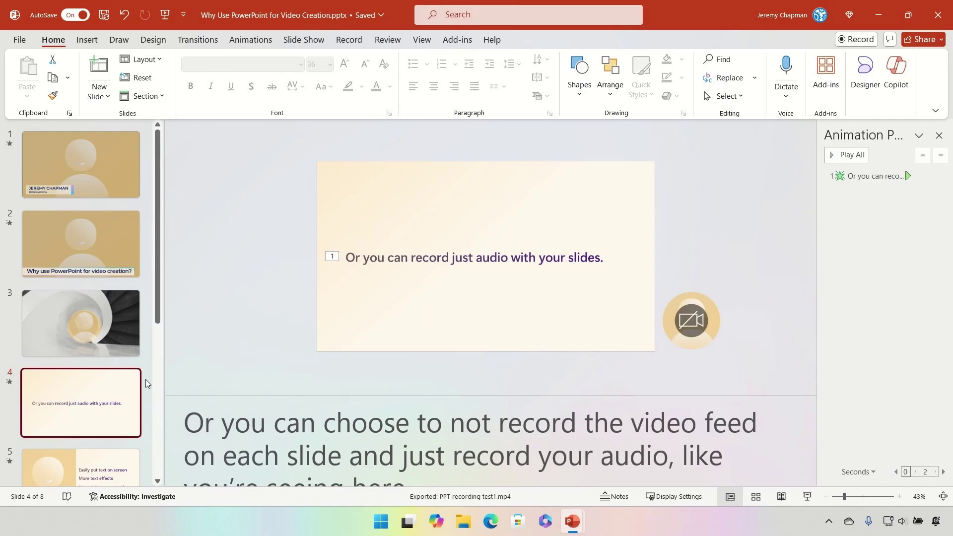
scroll(142, 397, "down", 2)
left_click(102, 400)
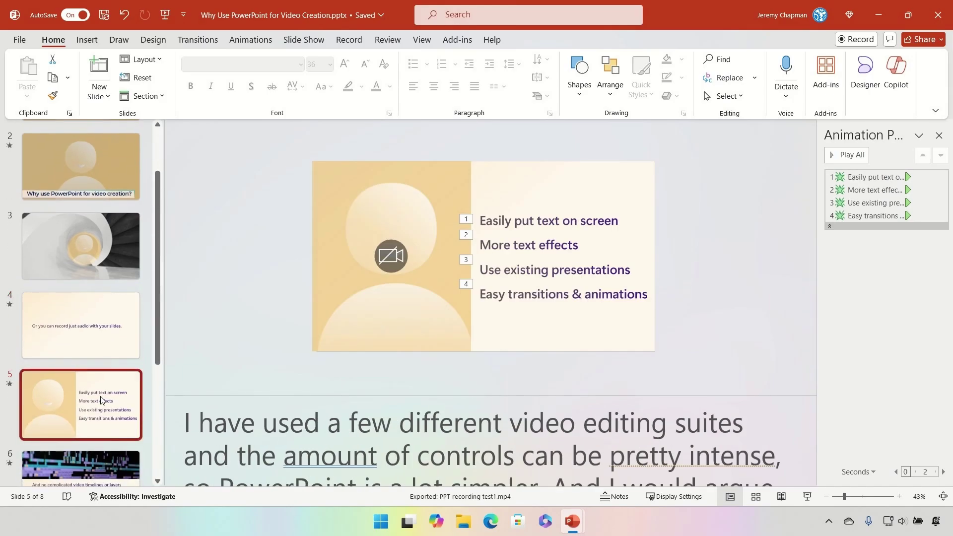
scroll(102, 400, "down", 1)
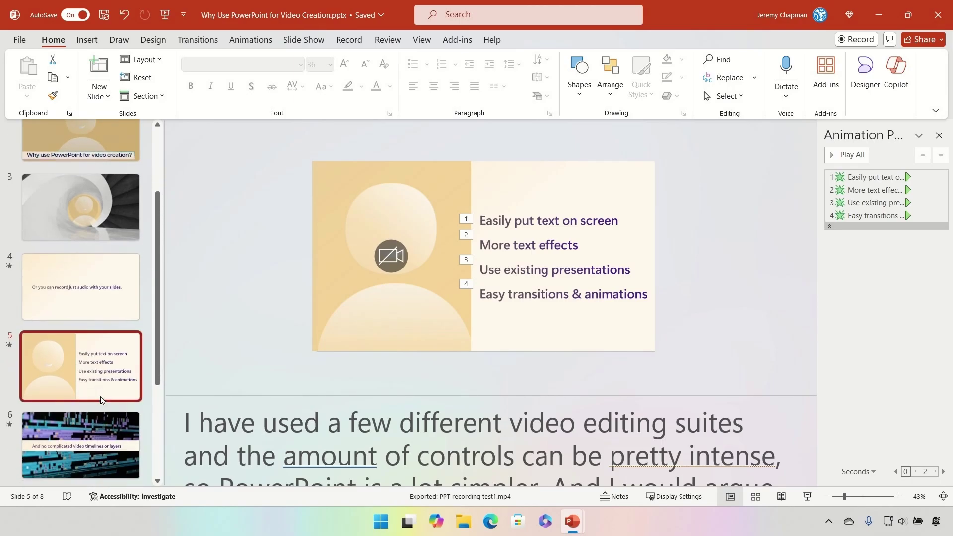
left_click(519, 216)
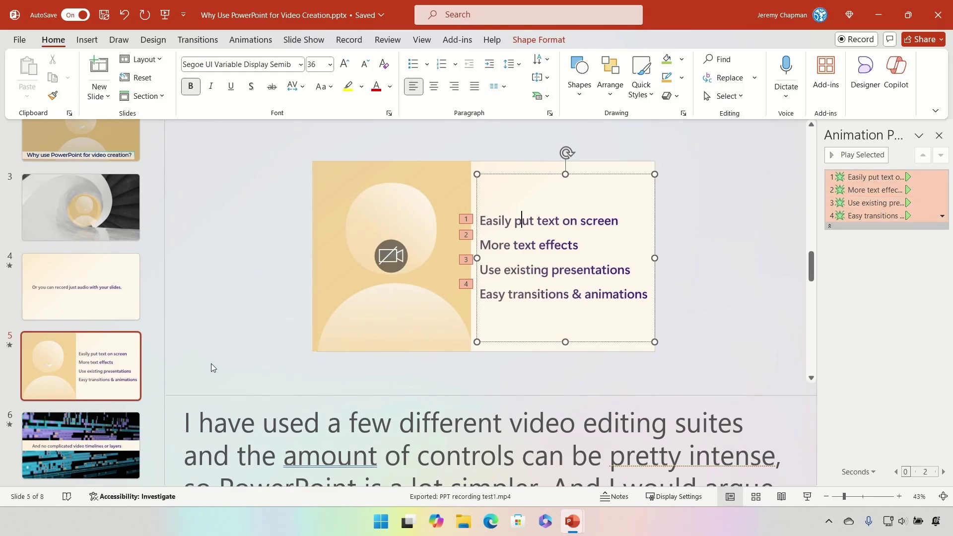
scroll(79, 403, "down", 1)
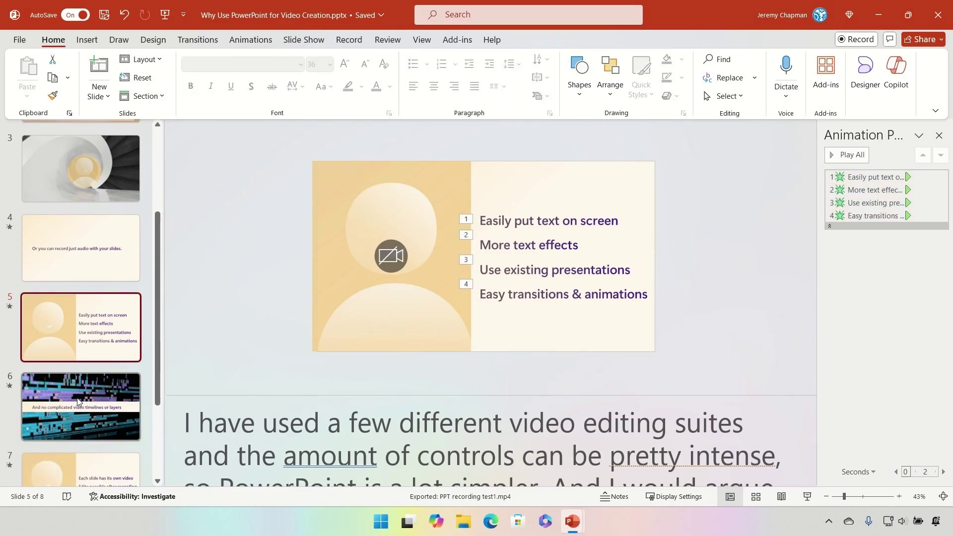
left_click(79, 402)
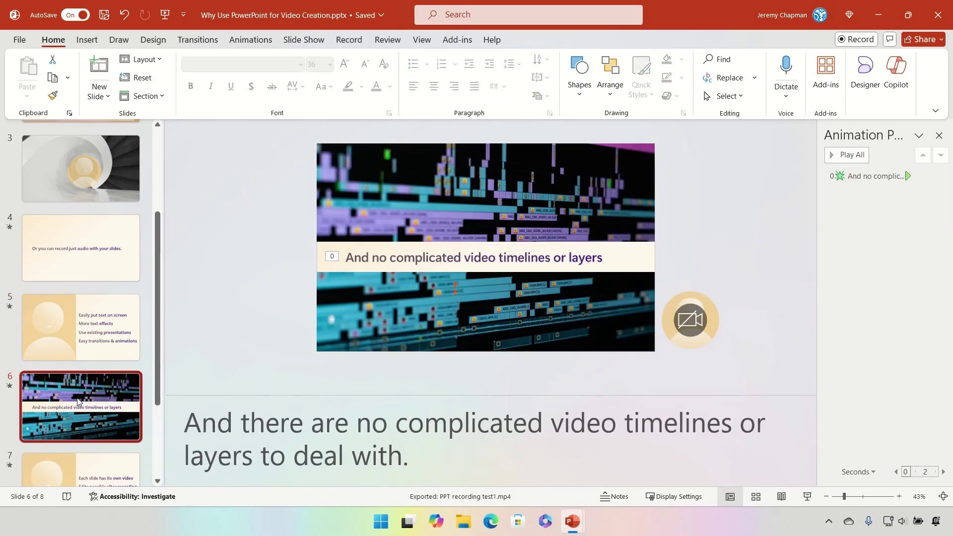
scroll(78, 402, "down", 1)
left_click(73, 445)
scroll(73, 446, "down", 2)
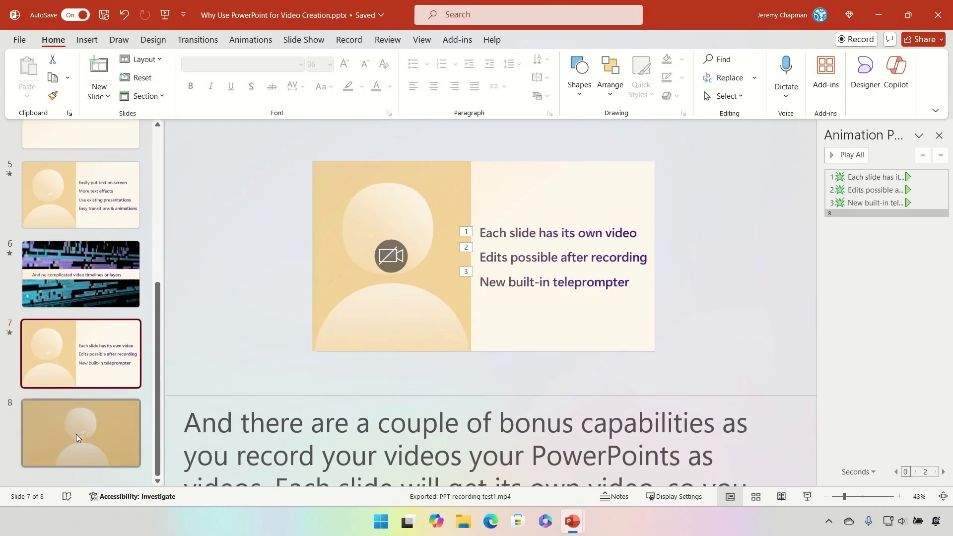
left_click(90, 416)
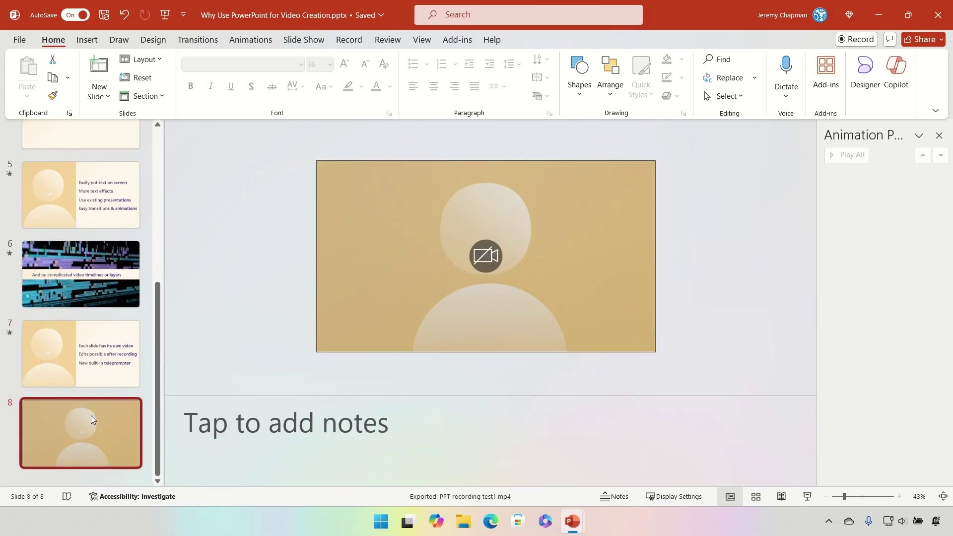
Step: Check which transition is assigned to slide 6, and return to slide 1
left_click(99, 259)
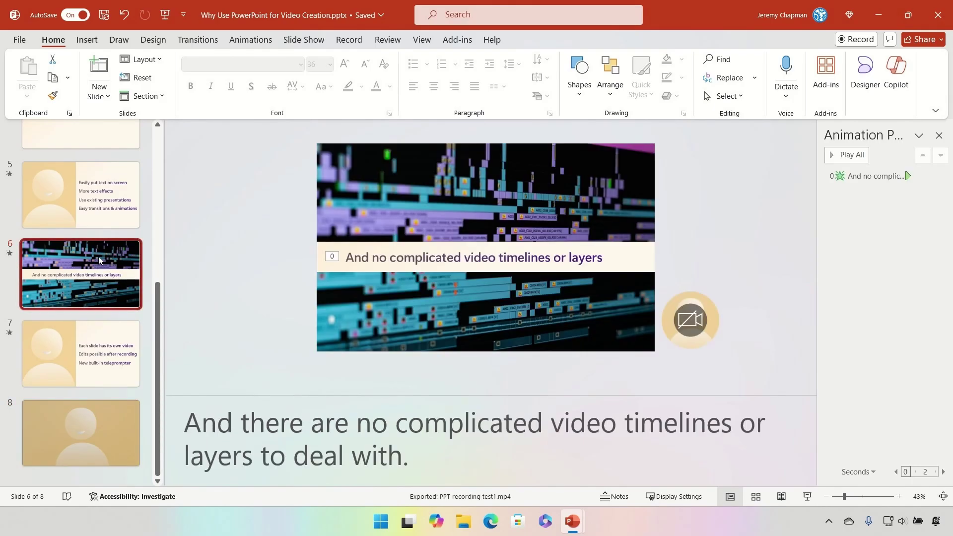
left_click(197, 39)
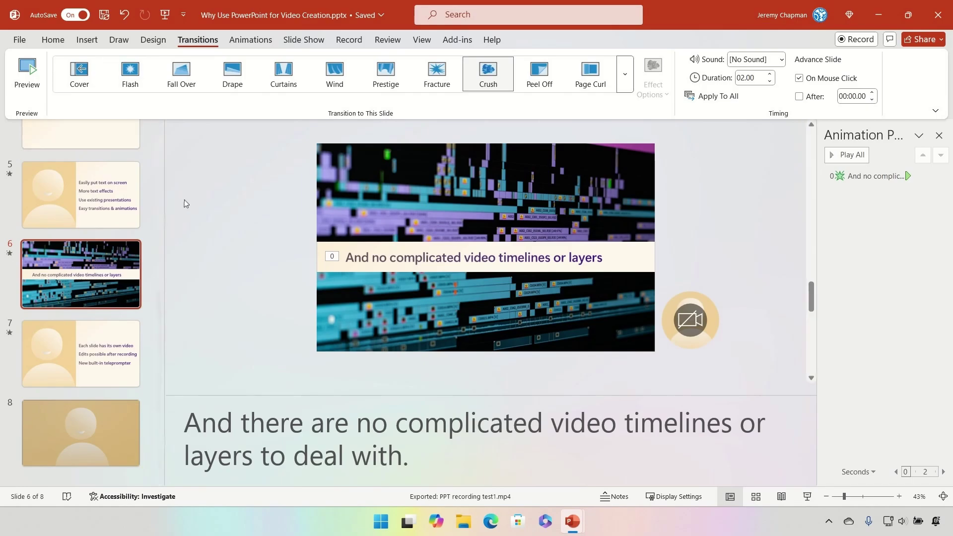
scroll(159, 174, "up", 5)
left_click(124, 172)
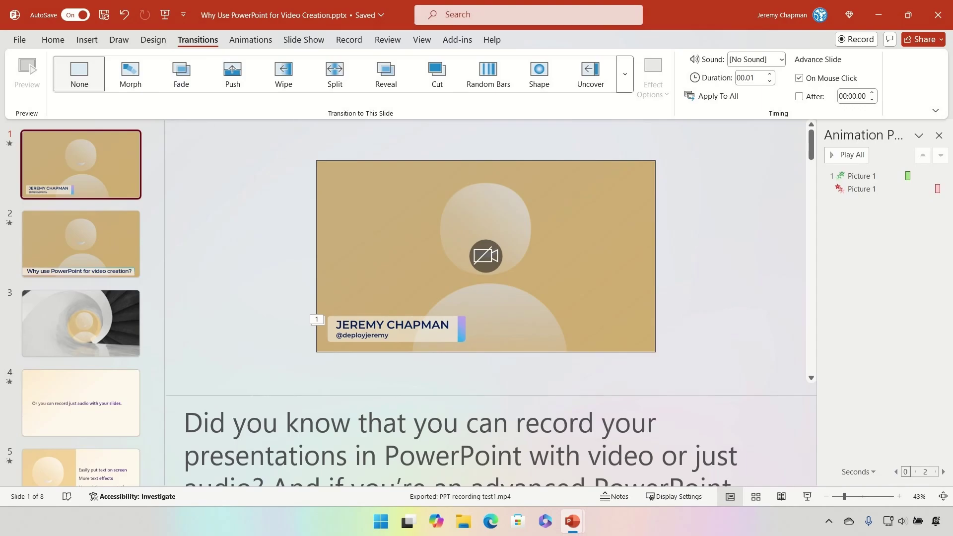
Step: Turn the live camera preview on and off in slide 1's full-slide cameo
left_click(350, 44)
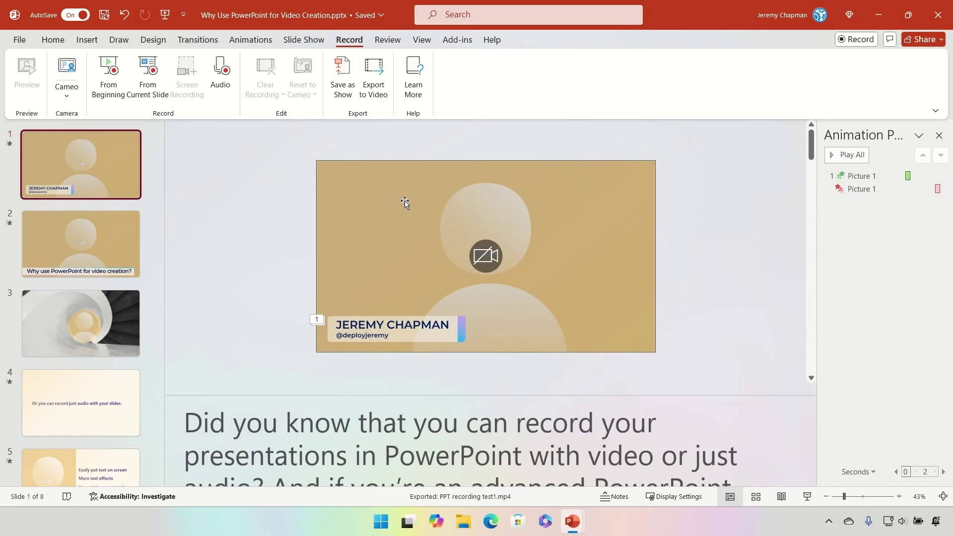
left_click(486, 256)
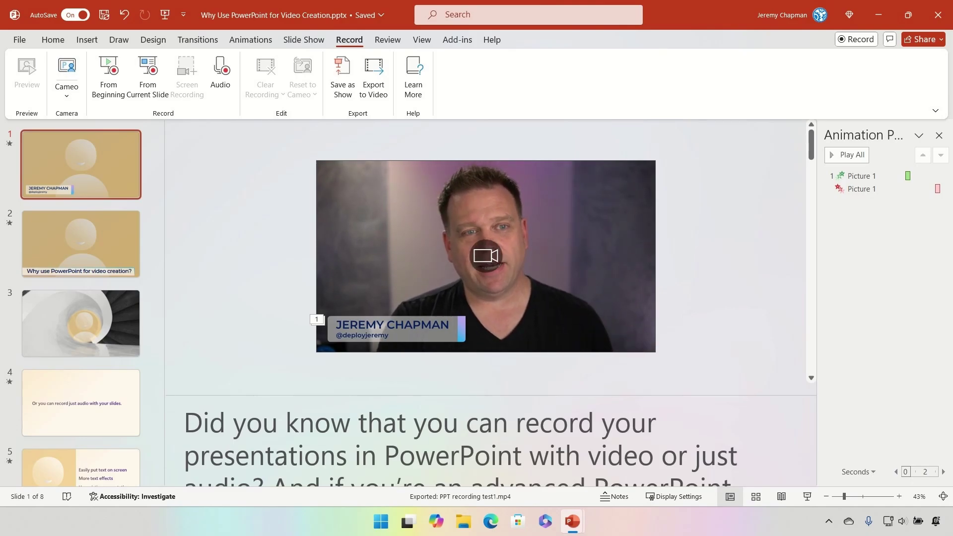
left_click(485, 256)
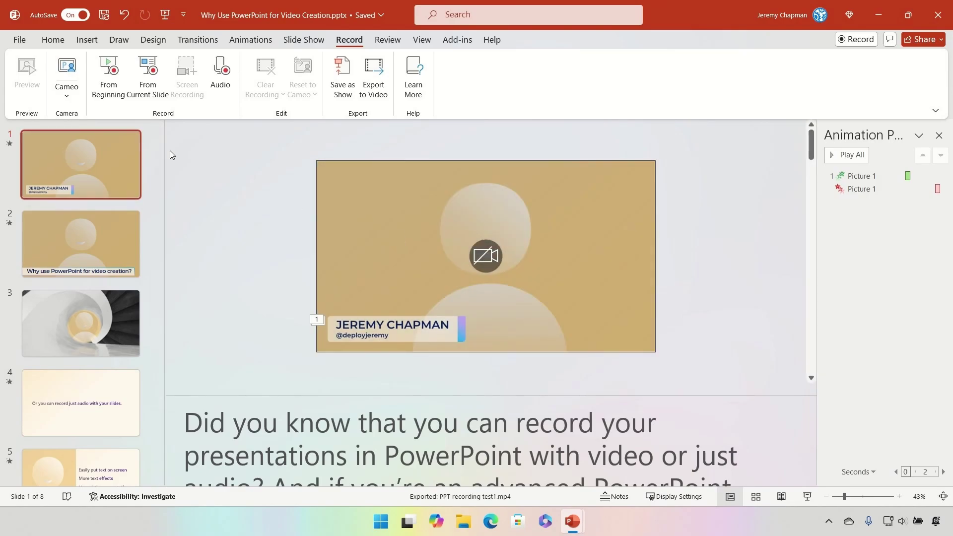
Step: Open the recording view from the beginning of the presentation and check the available microphone and camera sources
left_click(109, 89)
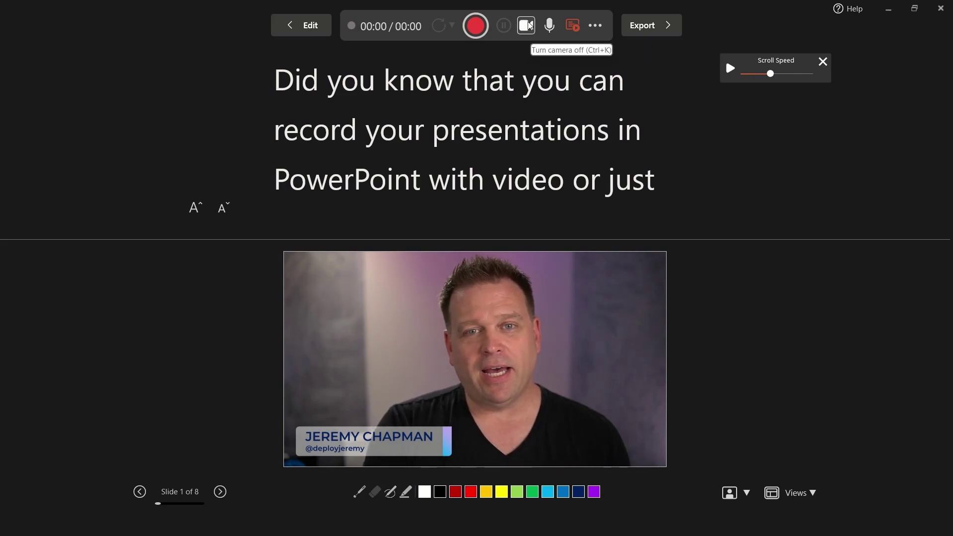
left_click(596, 27)
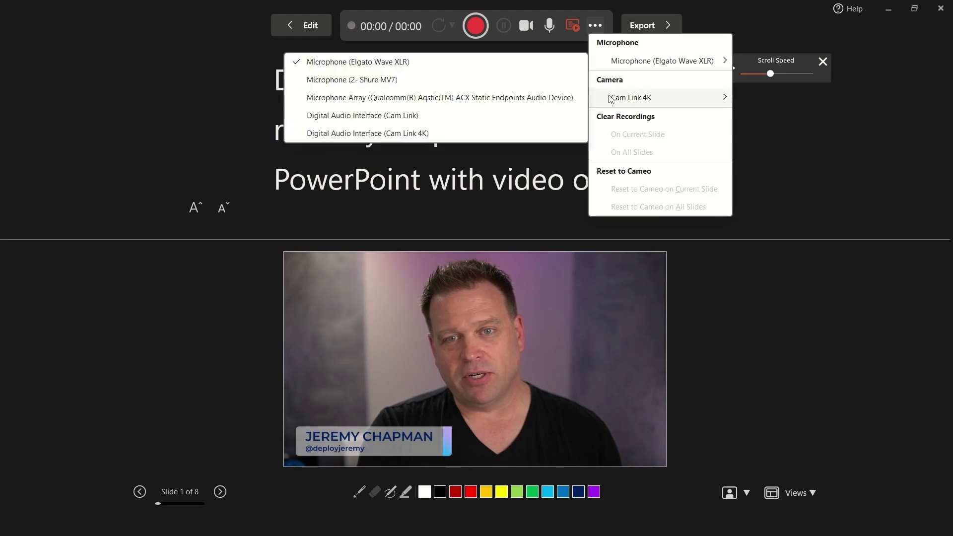
mouse_move(608, 97)
left_click(567, 59)
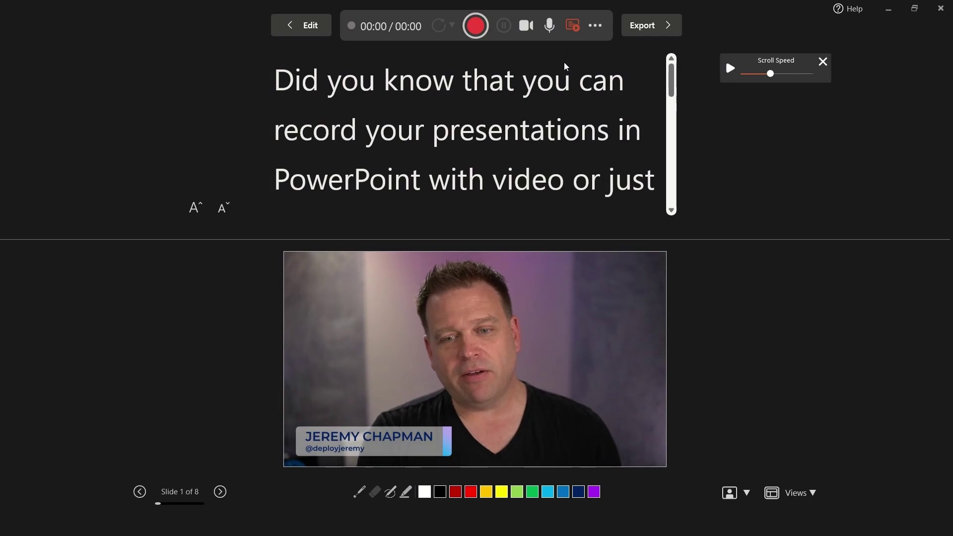
Step: Try the blurred camera background in the recording view and restore the normal background
left_click(747, 493)
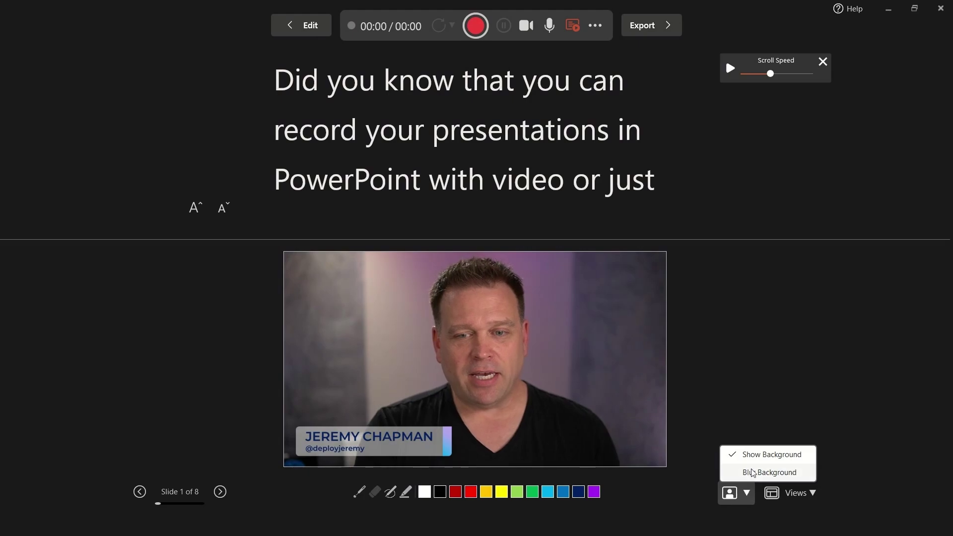
left_click(753, 472)
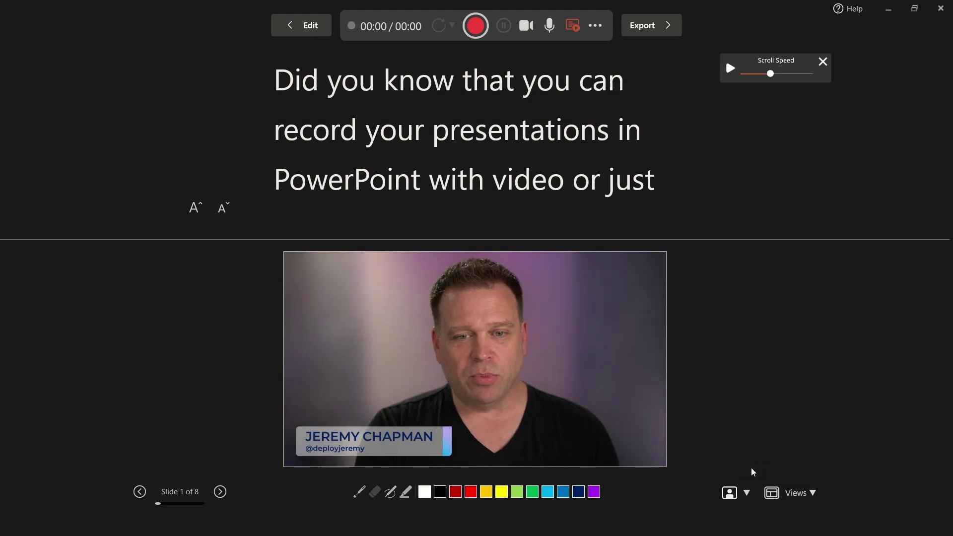
left_click(749, 496)
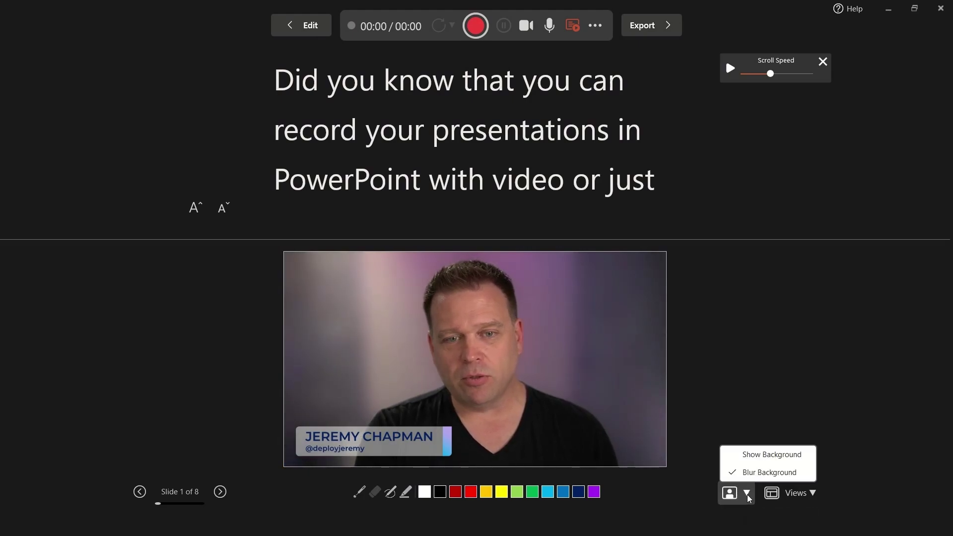
left_click(748, 455)
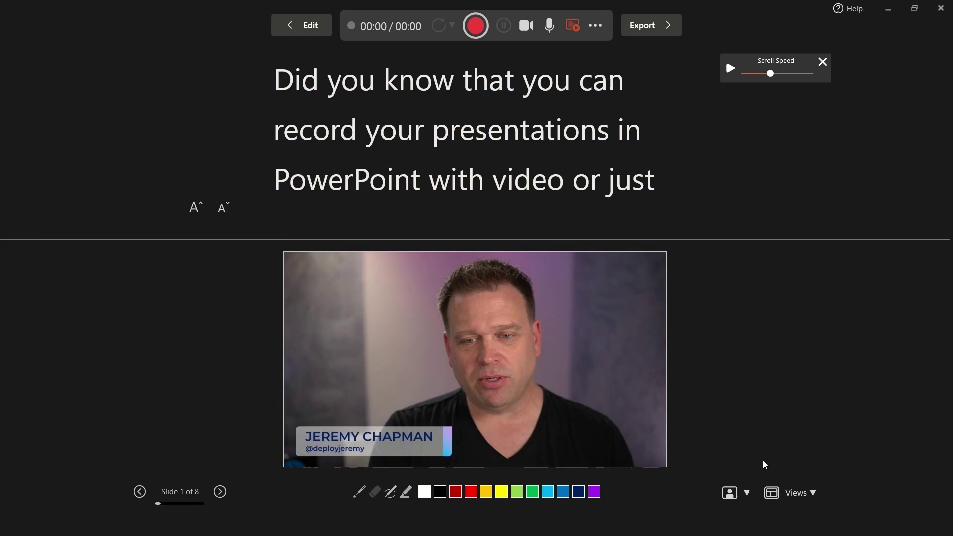
Step: Compare Presenter View and Slide View in the recording window, and return to the Teleprompter view
left_click(794, 493)
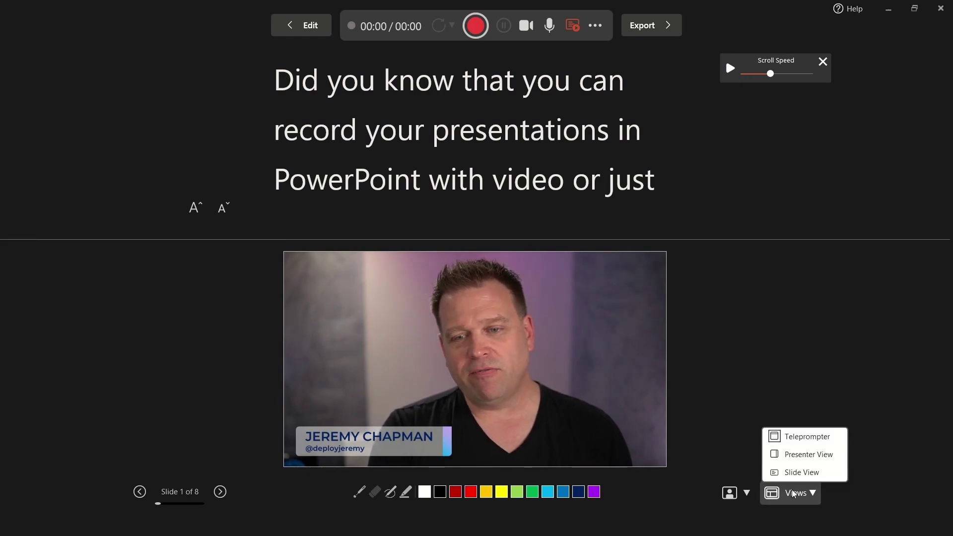
left_click(808, 455)
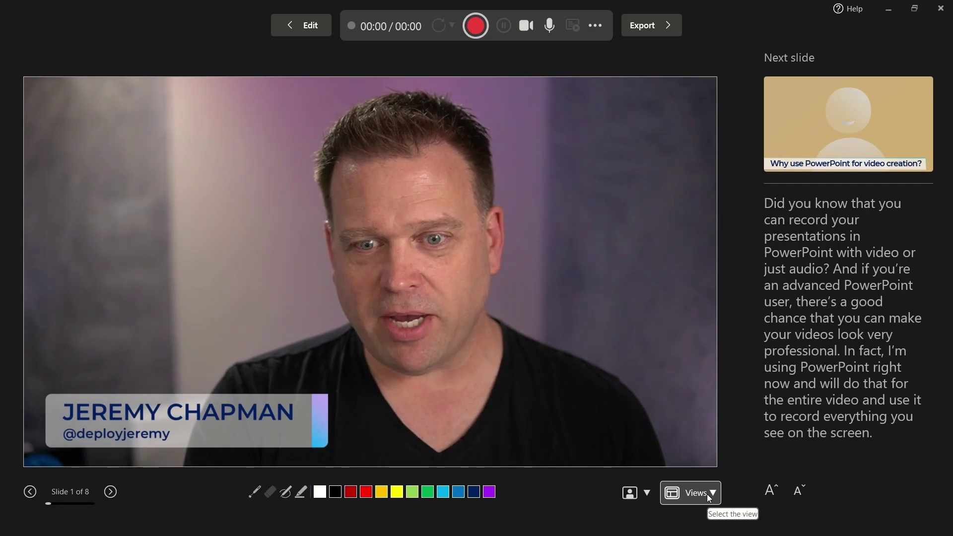
left_click(710, 496)
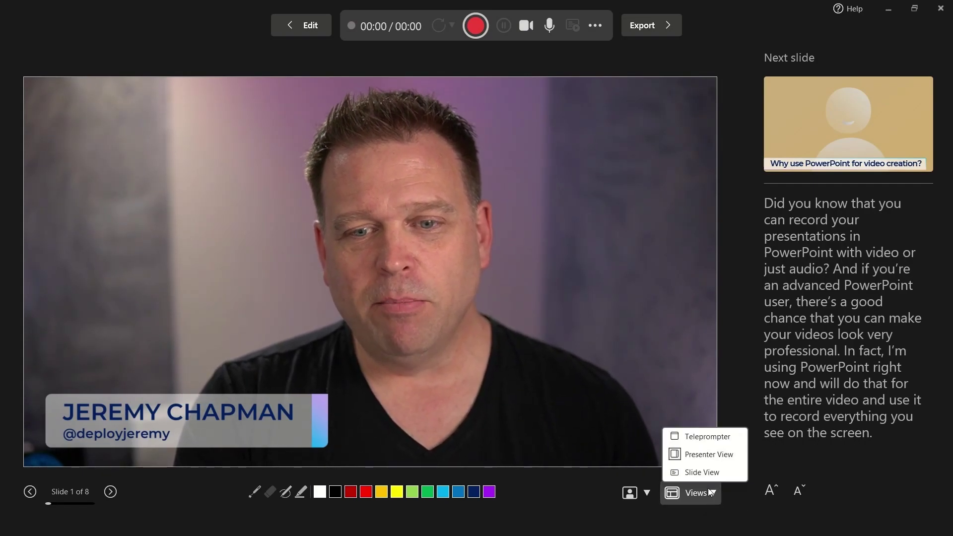
left_click(710, 472)
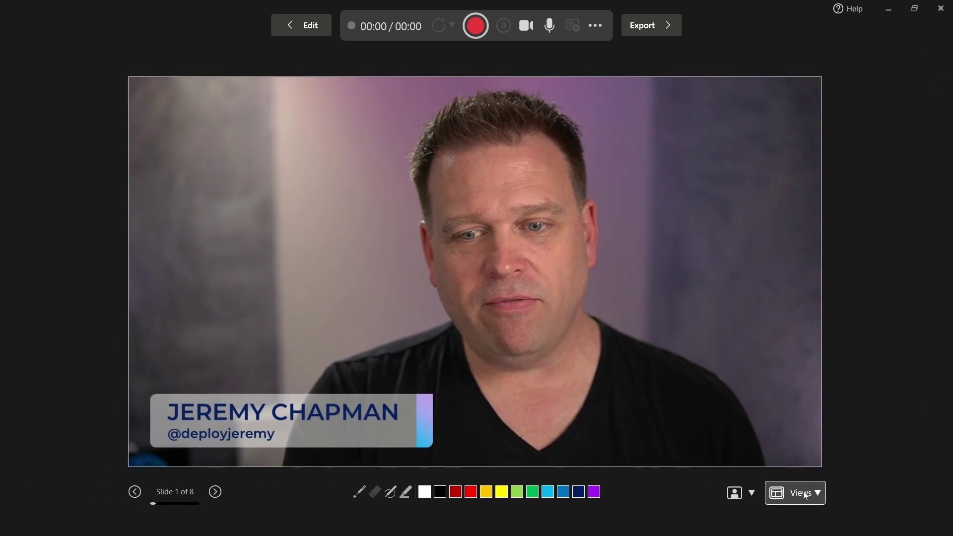
left_click(805, 494)
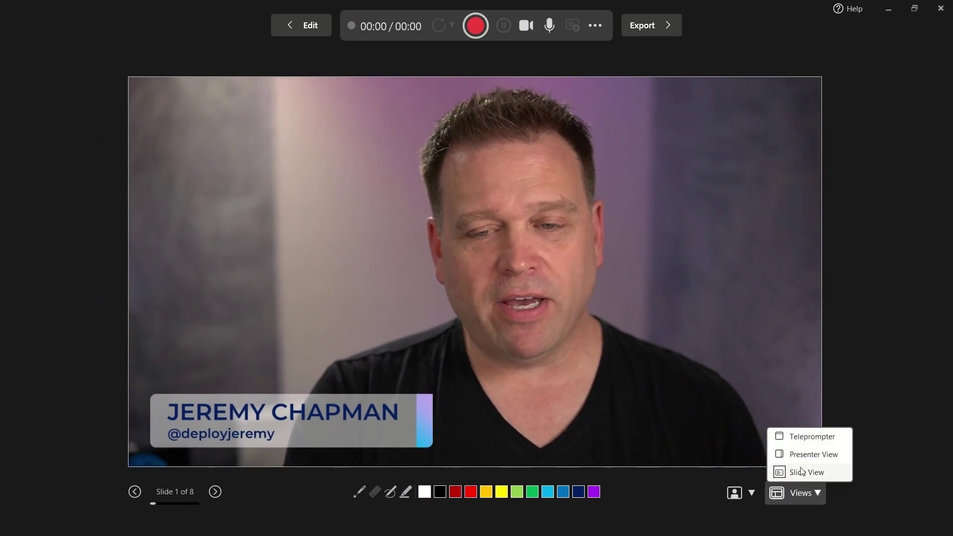
left_click(805, 437)
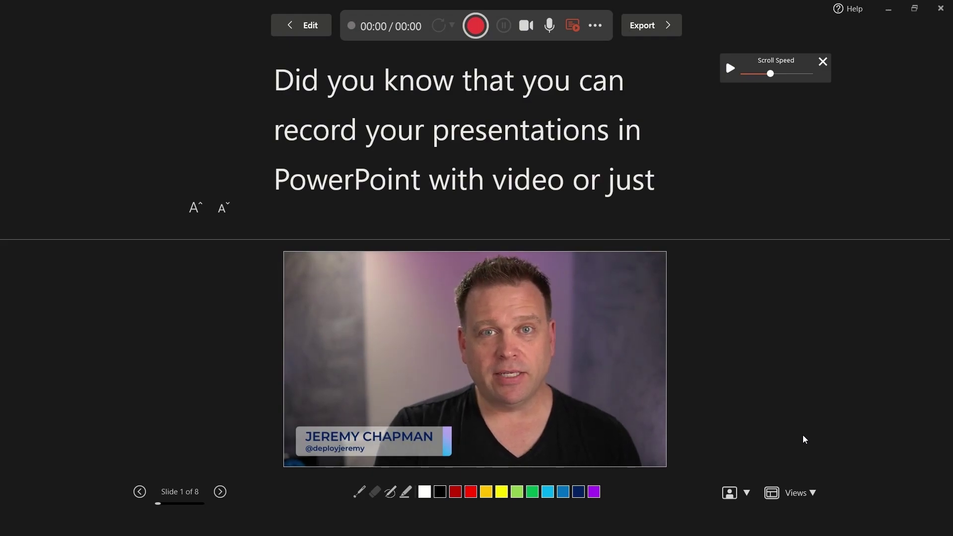
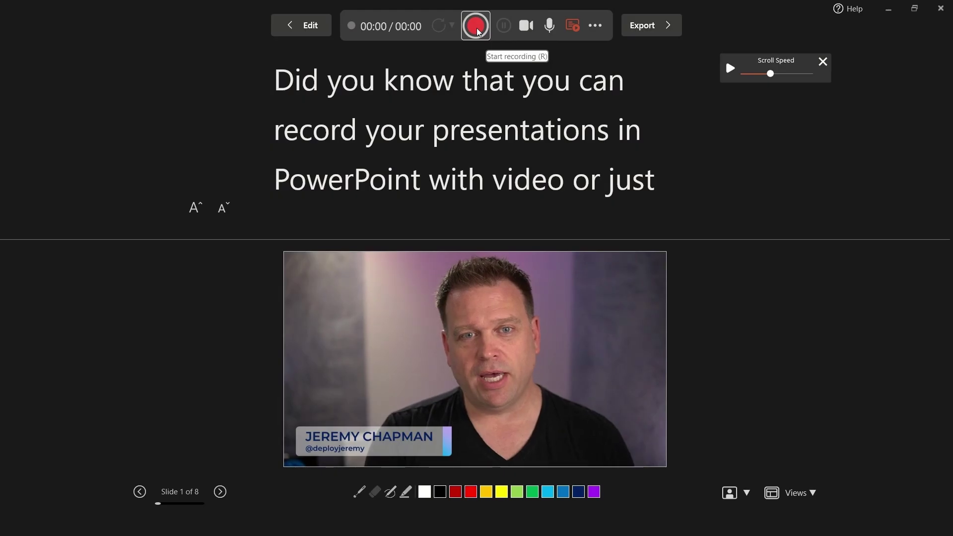
Step: Record slides 1 through 8 with the teleprompter, stop the recording, and return to editing without exporting the video
left_click(476, 27)
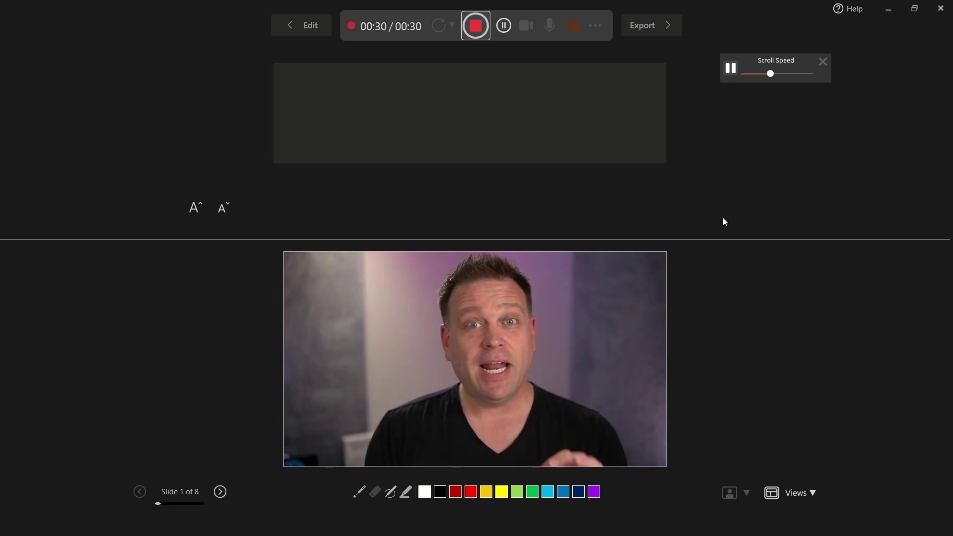
key("Right")
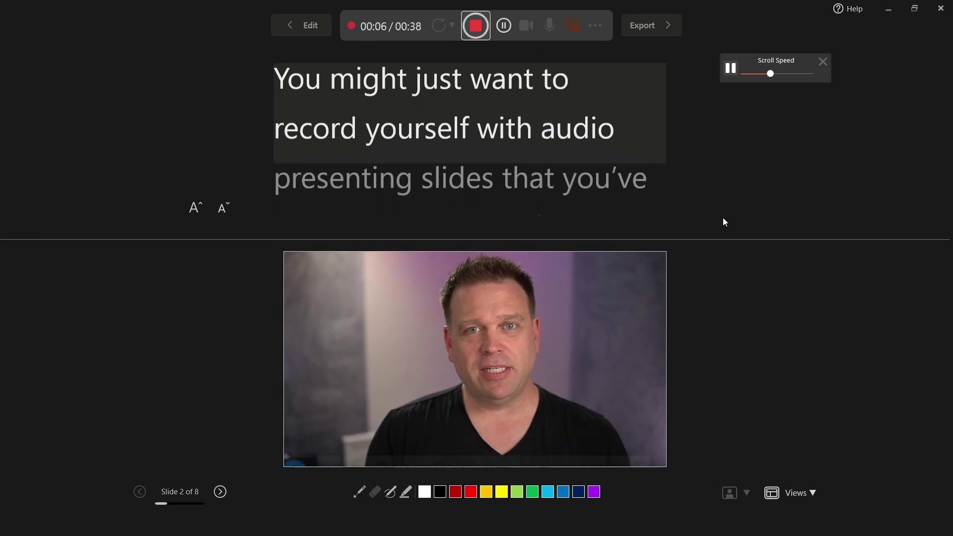
key("Right")
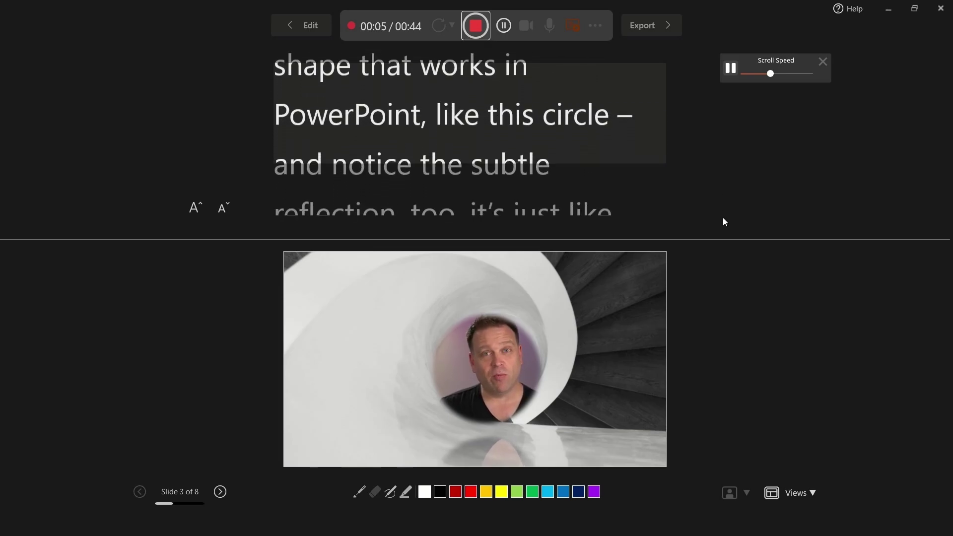
key("Right")
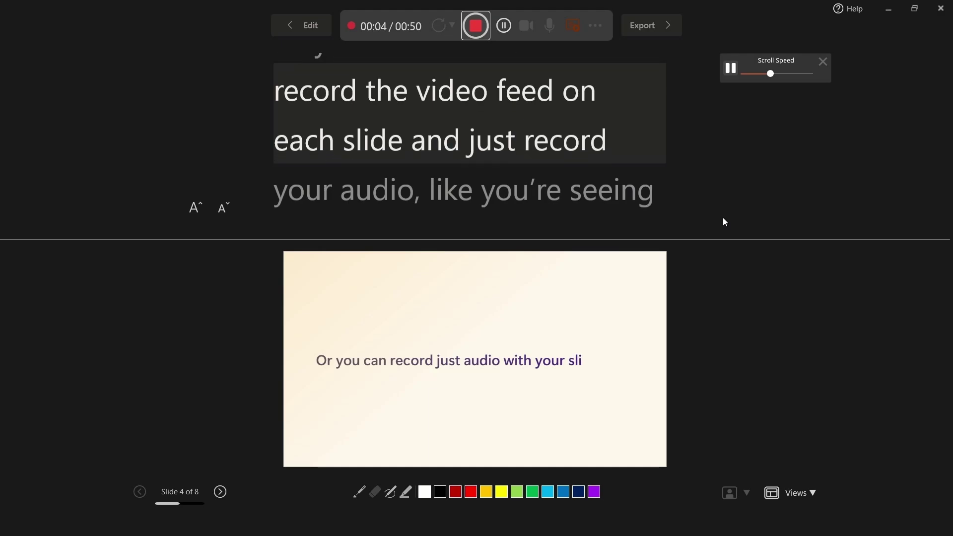
key("Right")
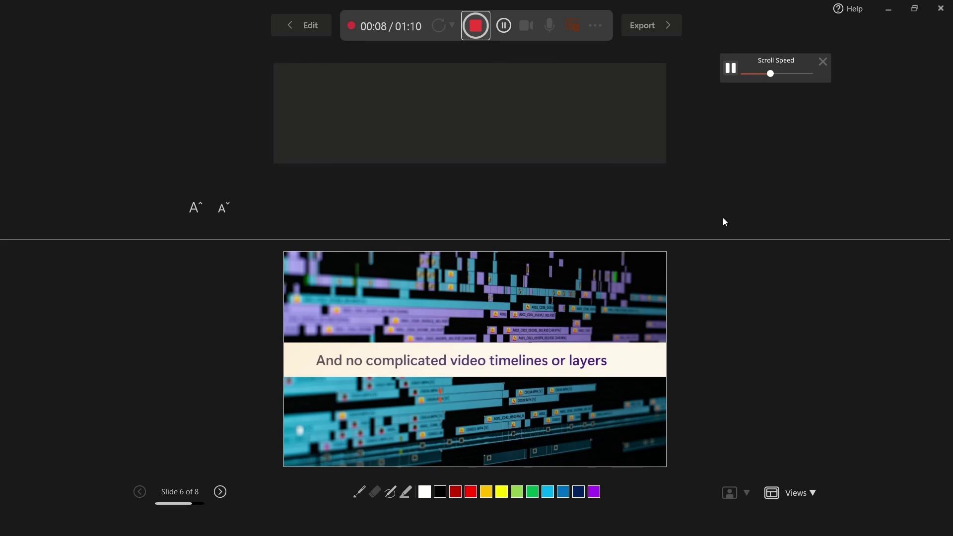
key("Right")
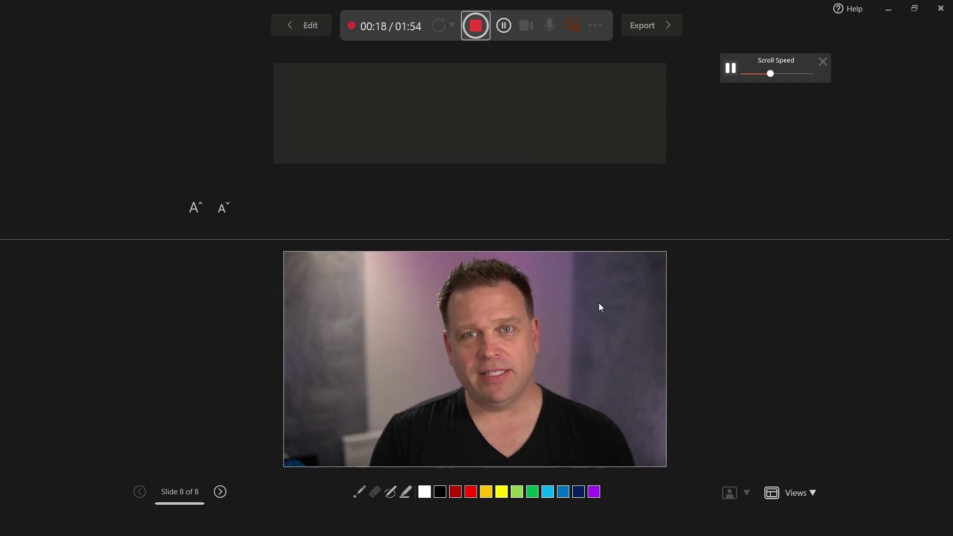
key("s")
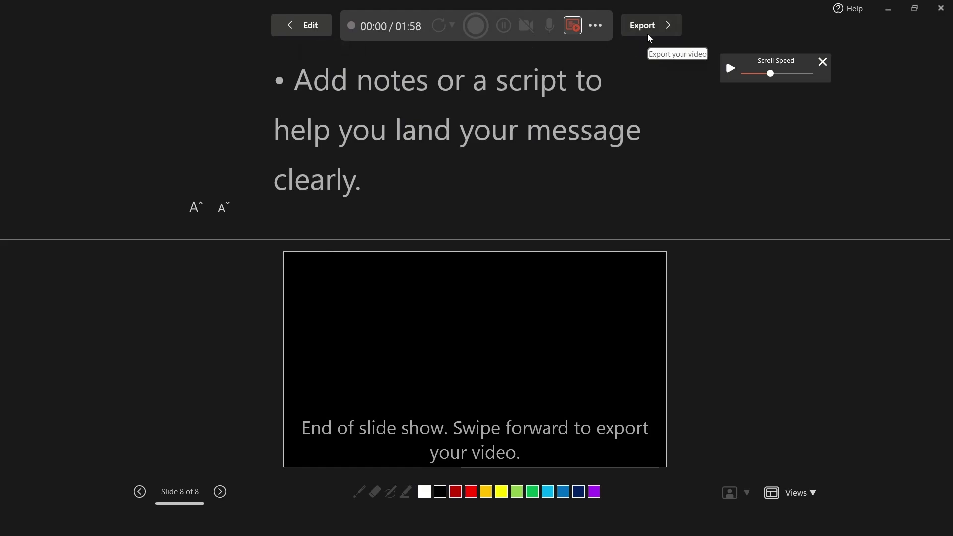
left_click(311, 28)
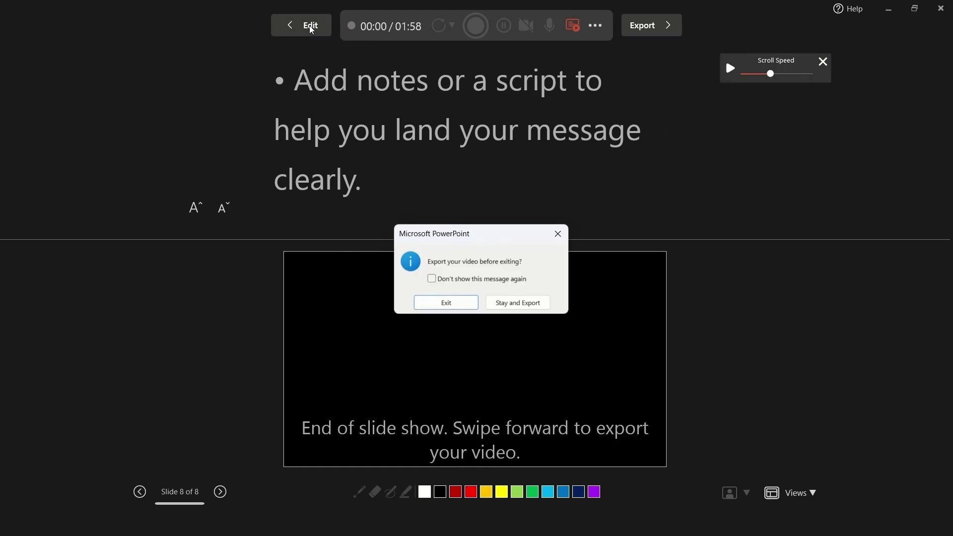
left_click(438, 304)
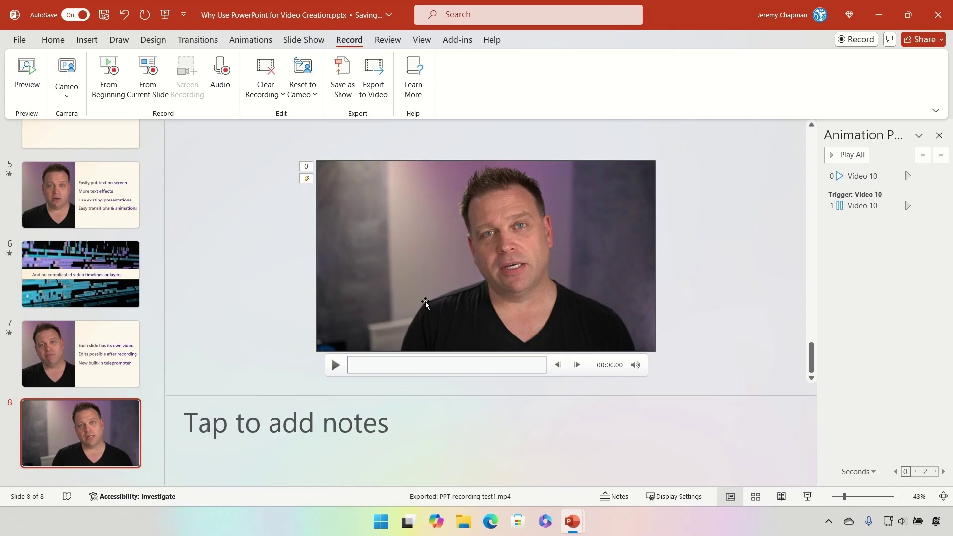
Step: Review the recorded camera videos on slides 1, 2, 3 and 5
scroll(146, 241, "up", 2)
scroll(146, 240, "up", 3)
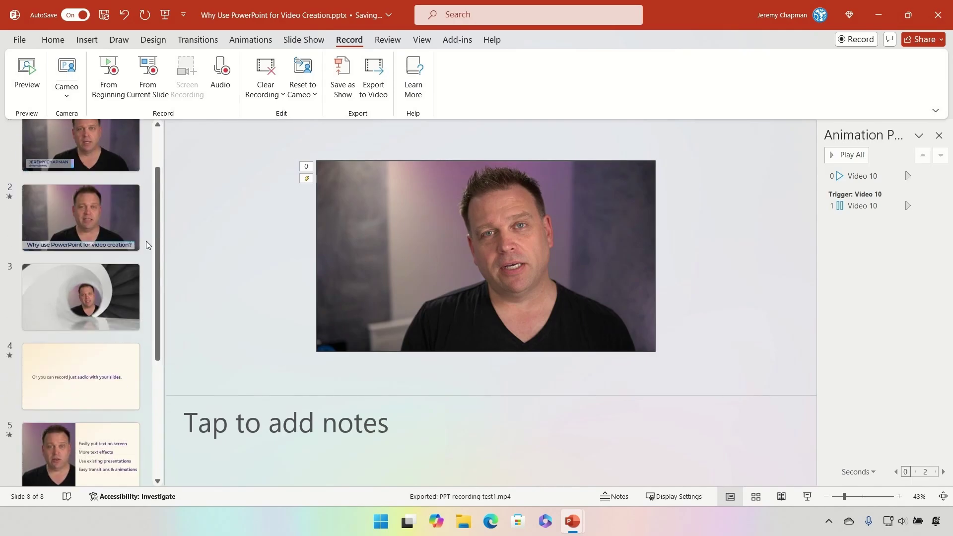
left_click(119, 161)
left_click(86, 231)
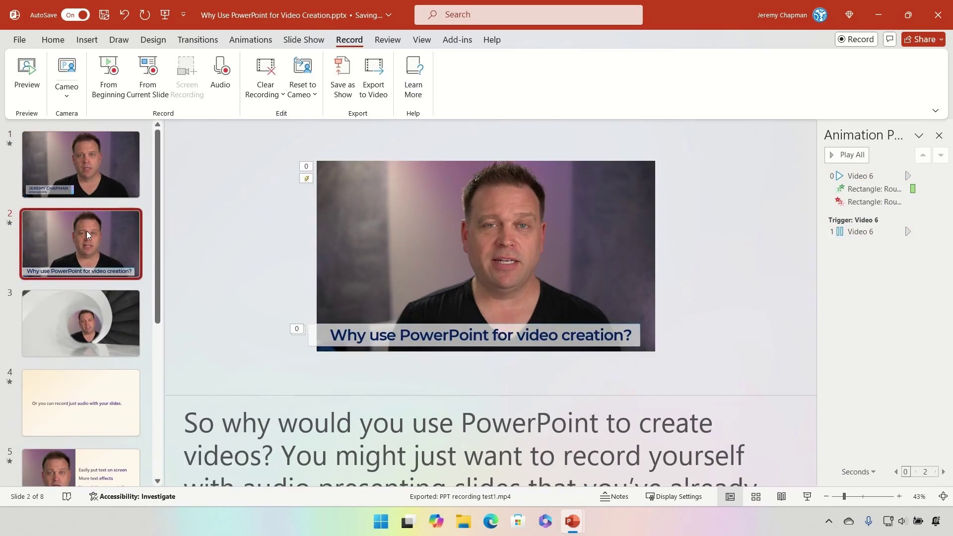
left_click(104, 309)
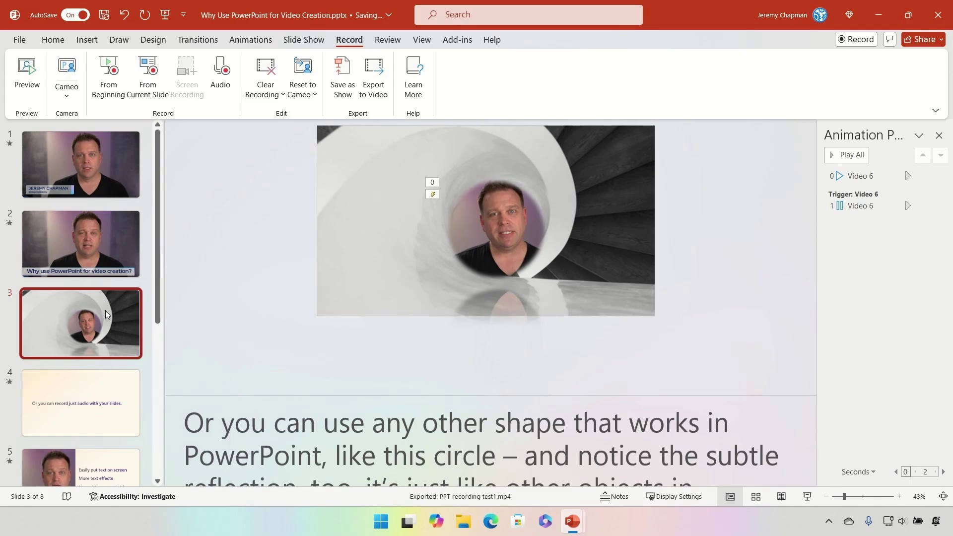
scroll(105, 311, "down", 2)
left_click(121, 340)
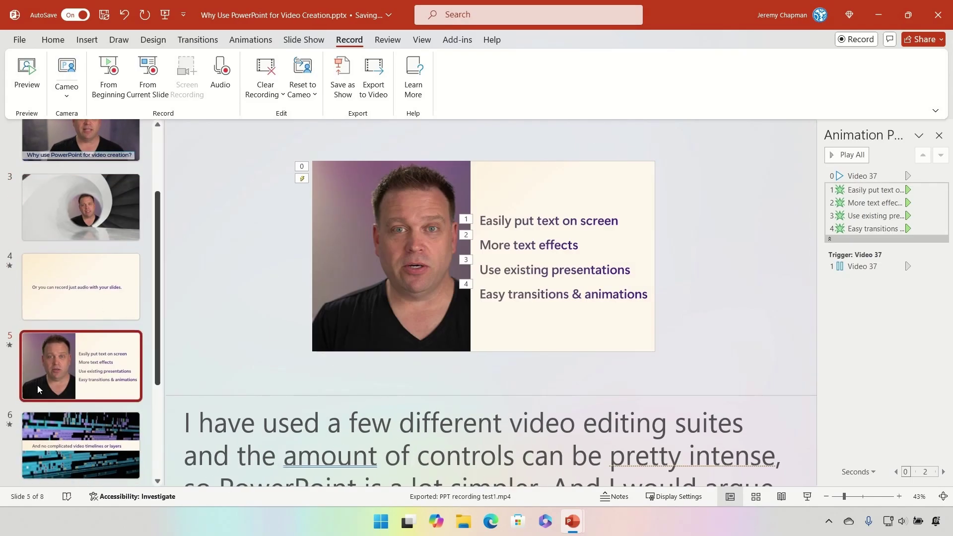
Step: Inspect the circular video beside slide 6 and the recorded videos on slides 7 and 8, selecting slide 8's video
scroll(38, 385, "down", 1)
left_click(74, 354)
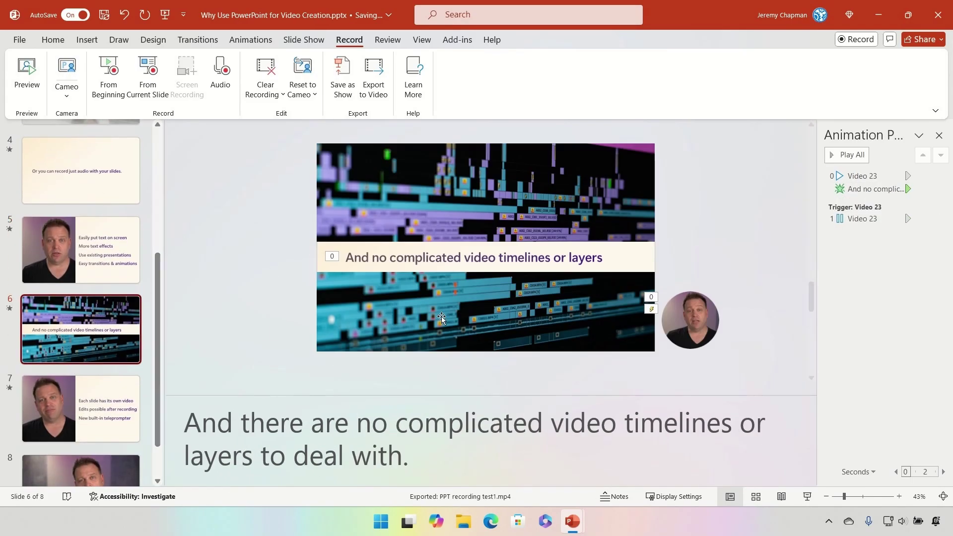
left_click(695, 331)
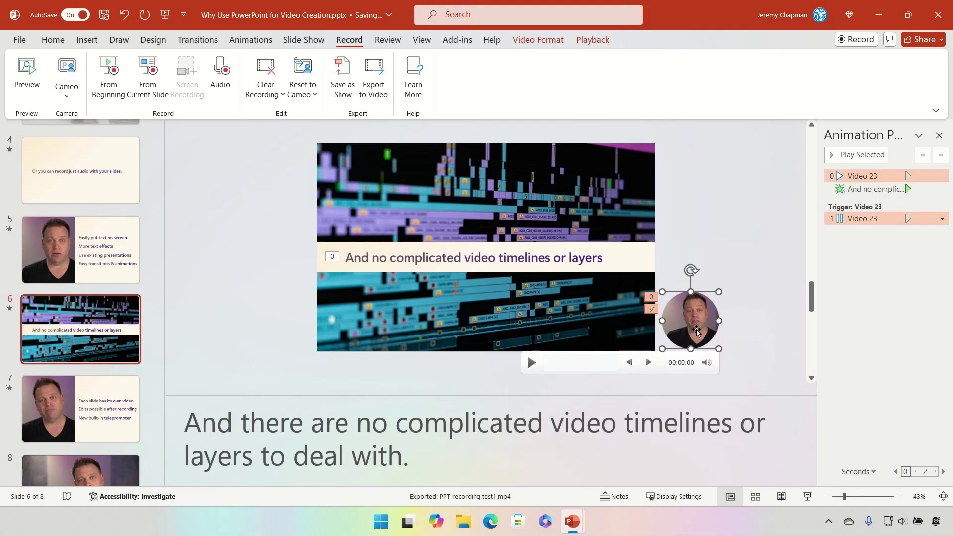
scroll(91, 349, "down", 1)
left_click(91, 349)
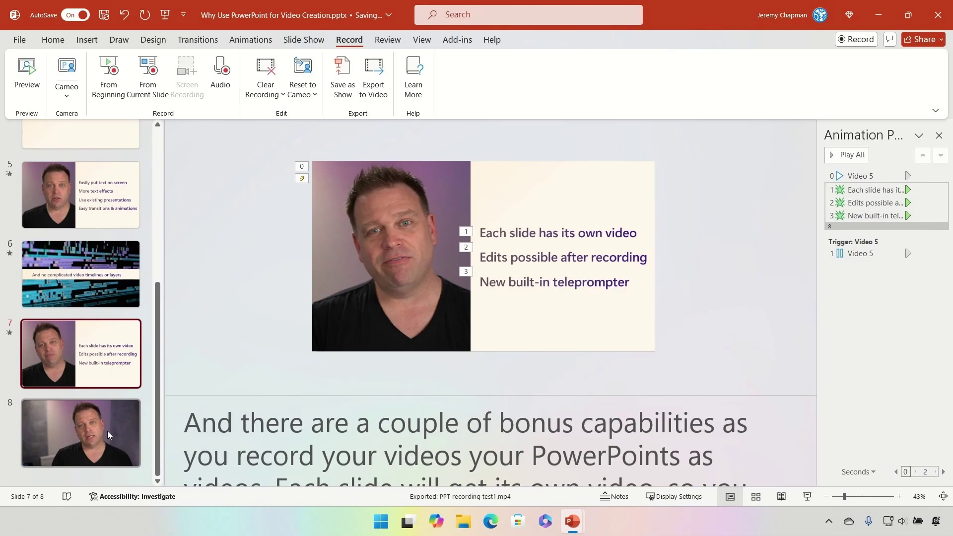
left_click(103, 408)
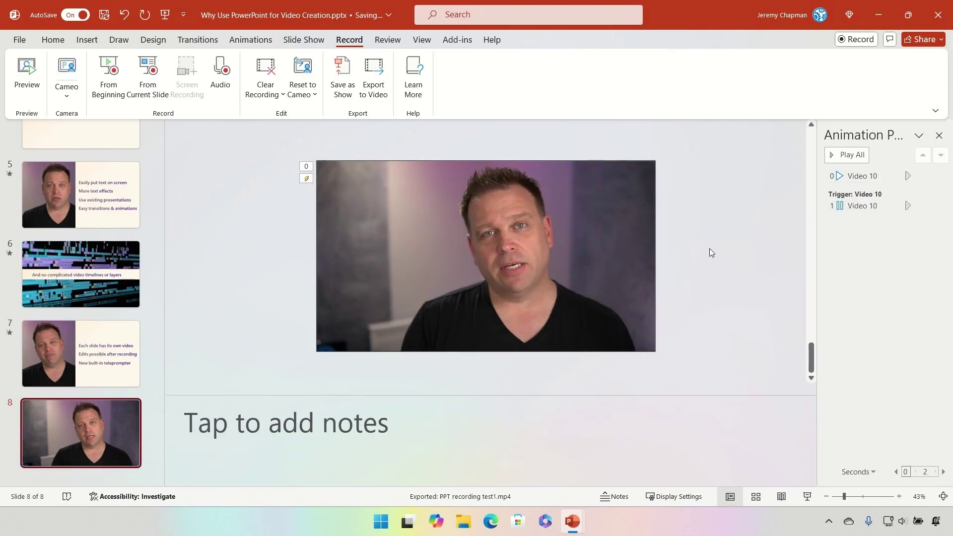
mouse_move(394, 221)
left_click(451, 233)
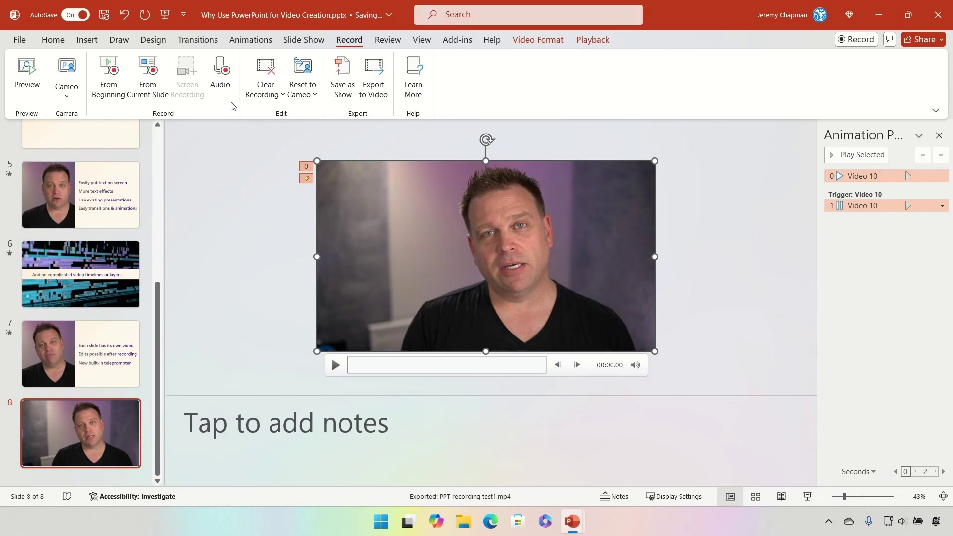
Step: Export the presentation as the MP4 video "Why Use PowerPoint for Video Creation.mp4" to the Downloads folder
left_click(373, 87)
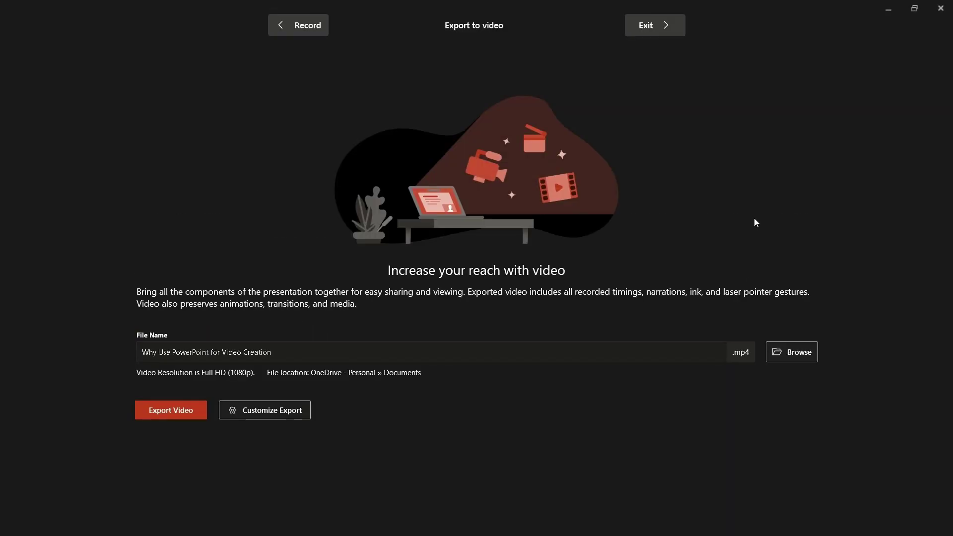
left_click(800, 356)
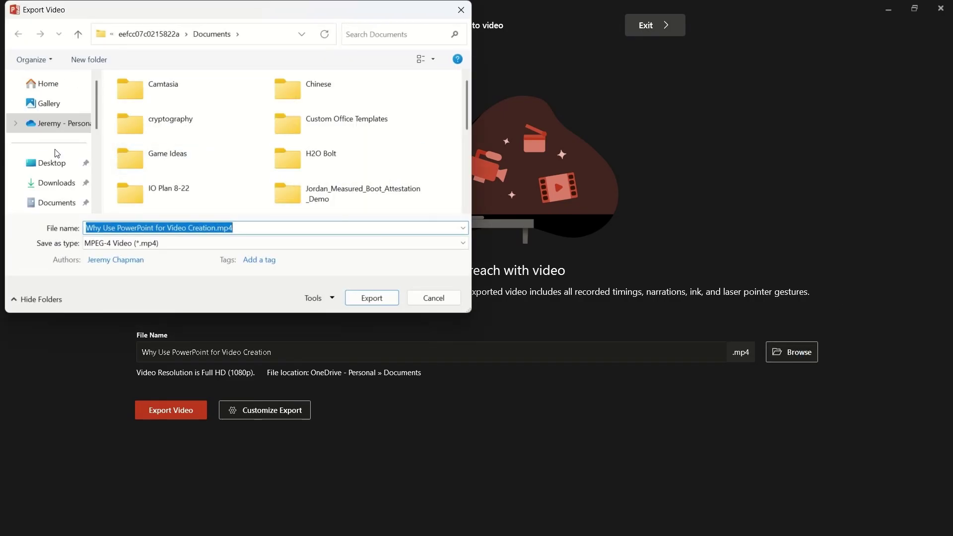
left_click(56, 184)
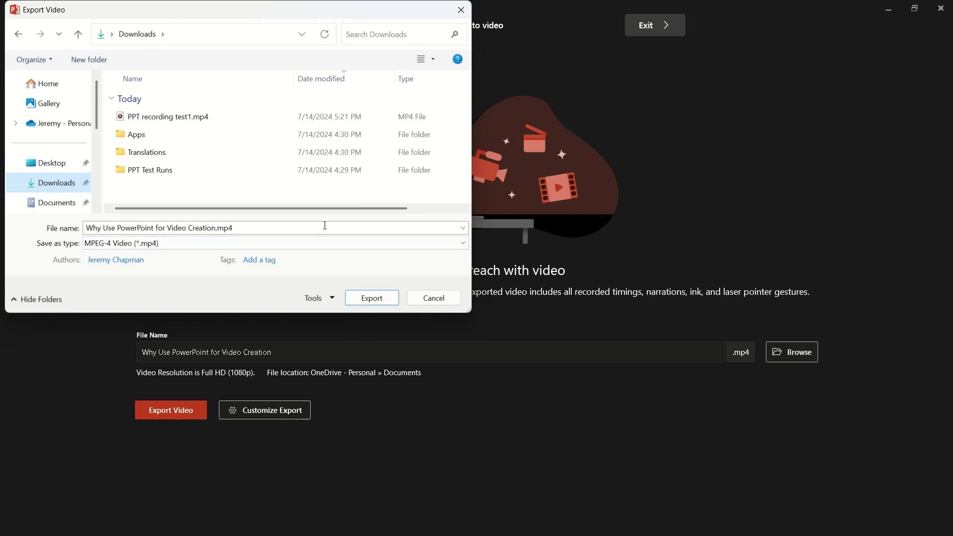
left_click(377, 298)
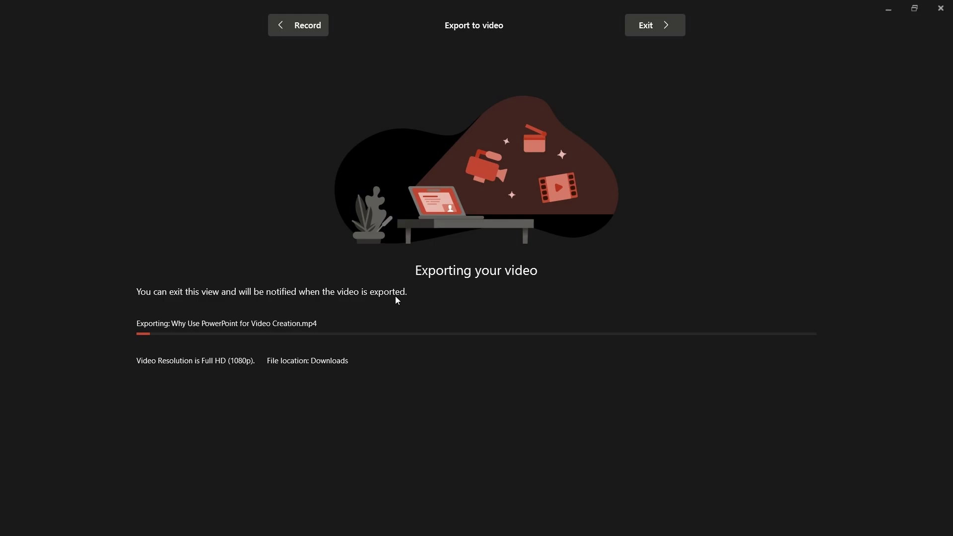
Step: Open the exported video, accepting the security prompts, and check its file in the Downloads folder
left_click(501, 407)
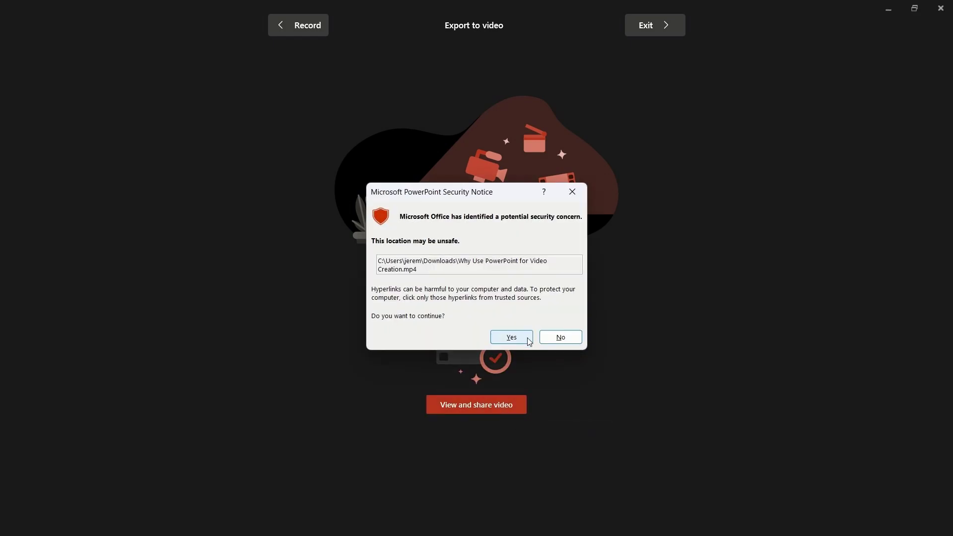
left_click(503, 336)
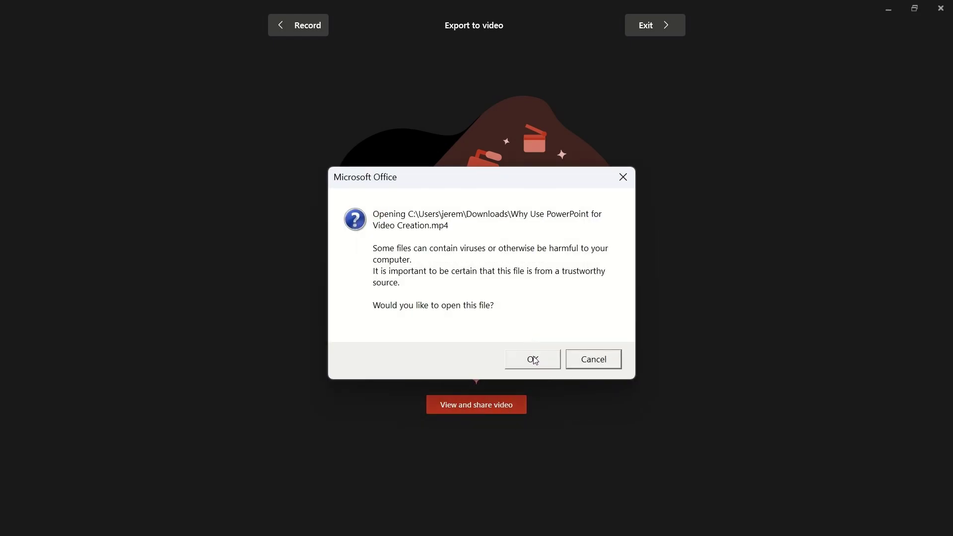
left_click(534, 359)
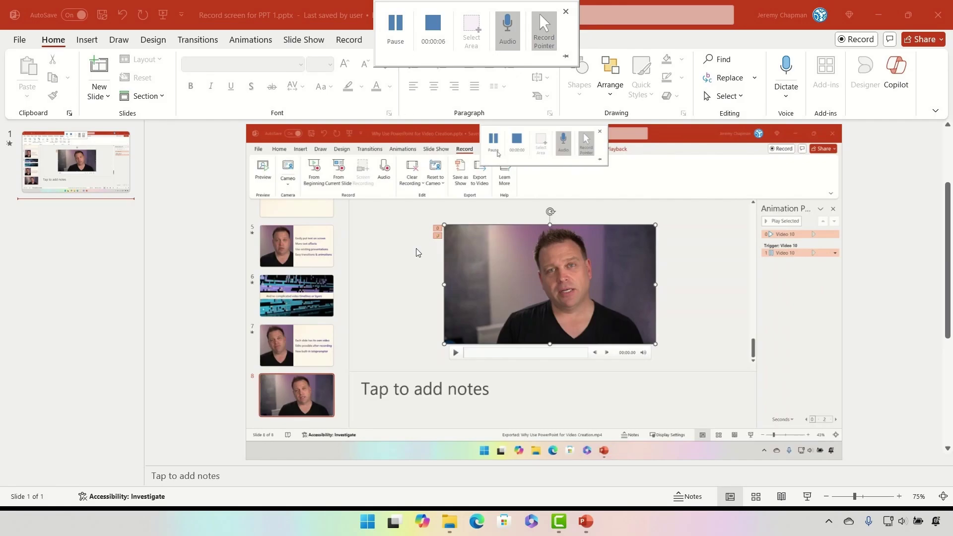
left_click(456, 525)
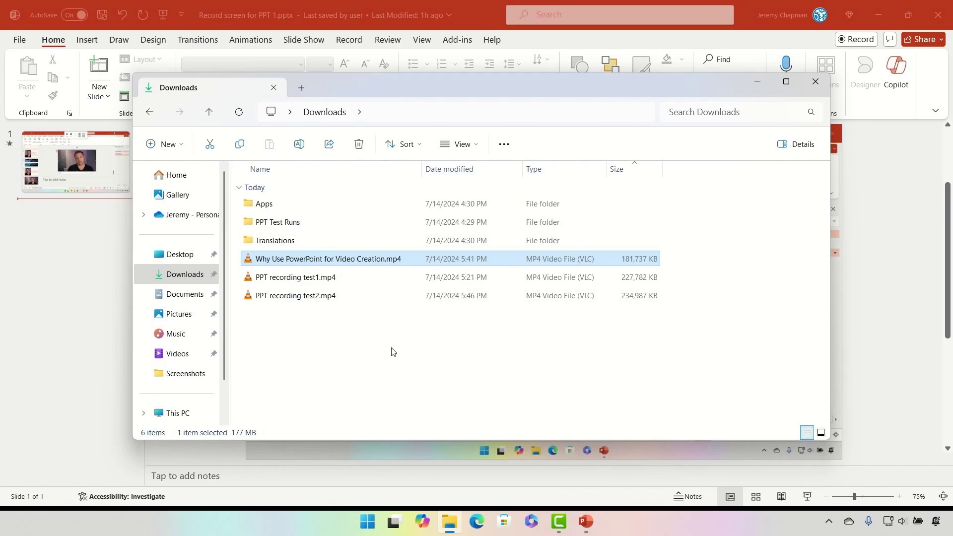
left_click(761, 84)
Step: Add a new slide after slide 1 in the screen-recording presentation and give it the Blank layout
right_click(107, 211)
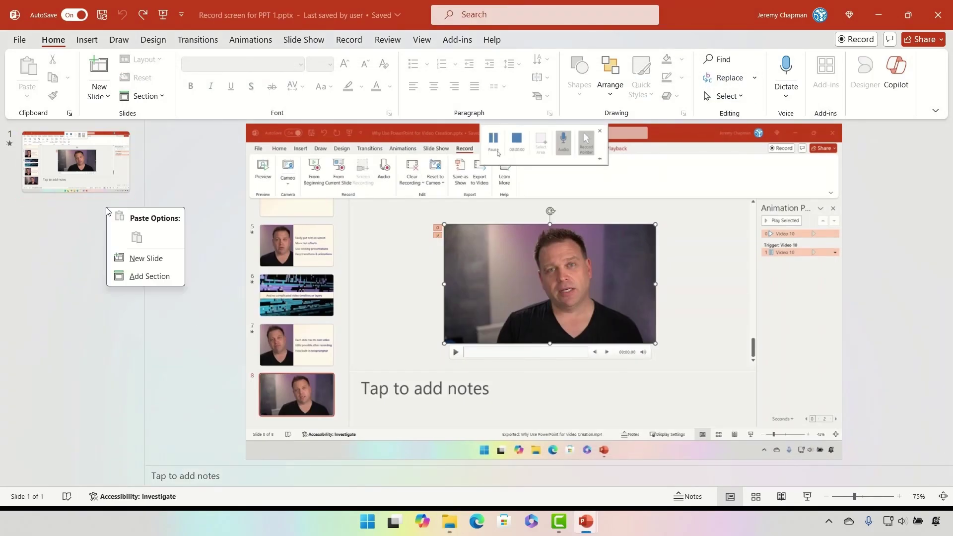
left_click(141, 259)
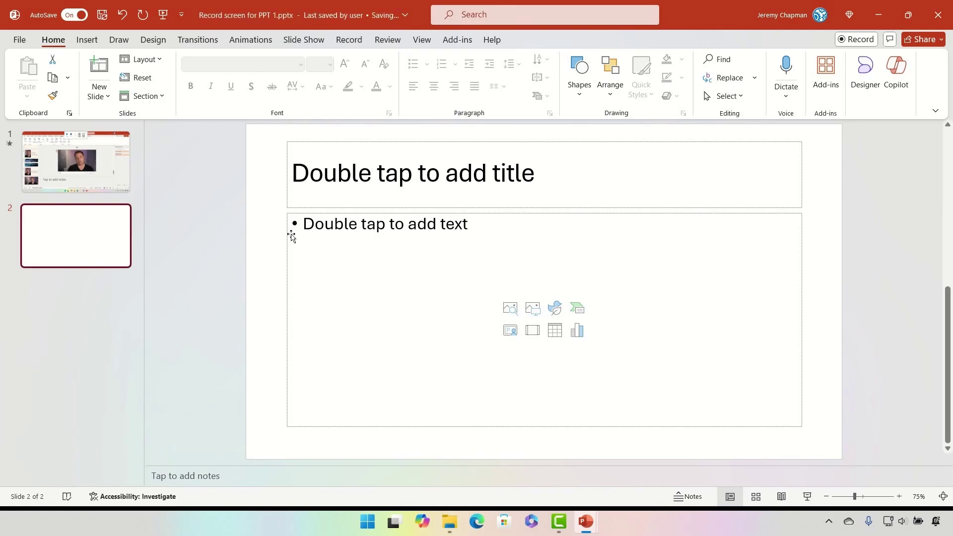
right_click(266, 240)
mouse_move(308, 314)
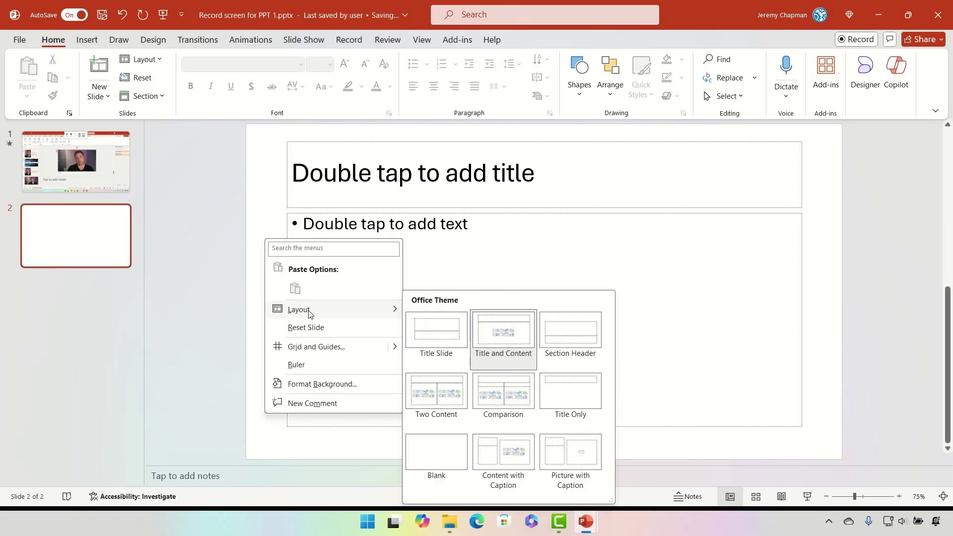
left_click(425, 443)
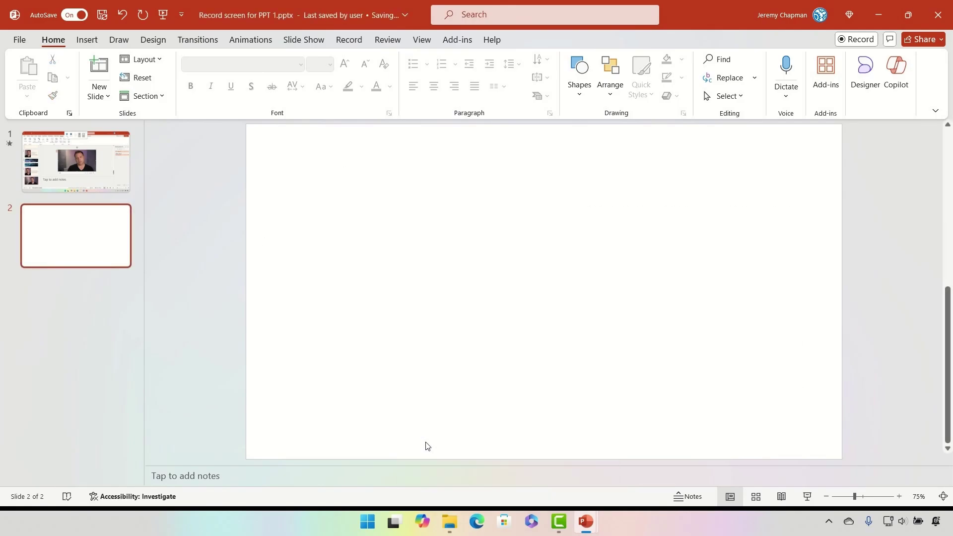
Step: Insert a cameo on slide 2 only and enlarge it to about 6.58" by 6.58" near the slide's centre, with live camera preview
left_click(88, 40)
left_click(347, 41)
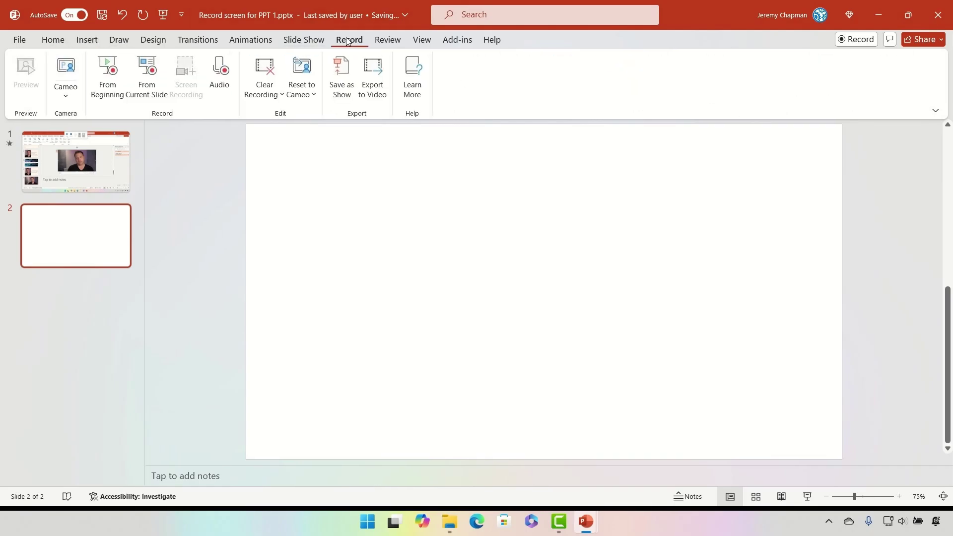
left_click(72, 94)
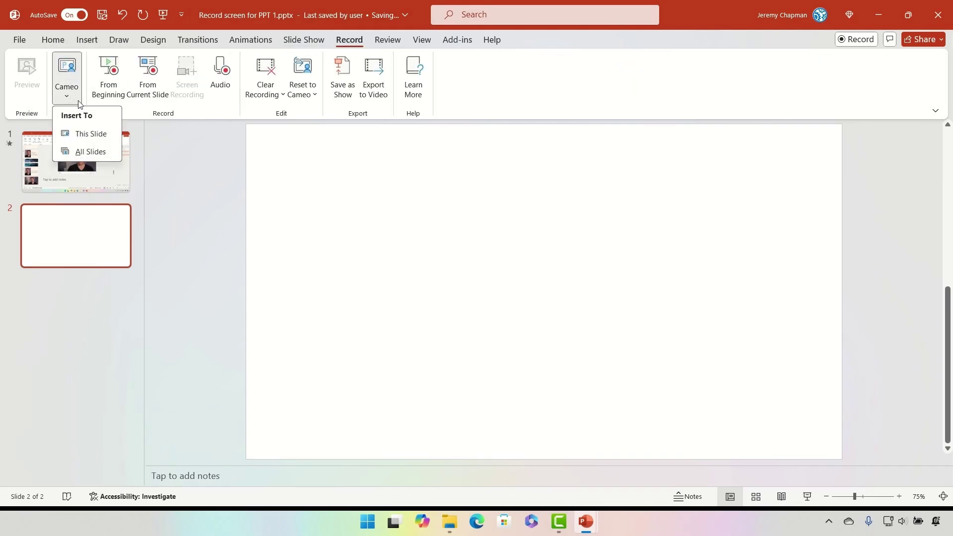
left_click(84, 135)
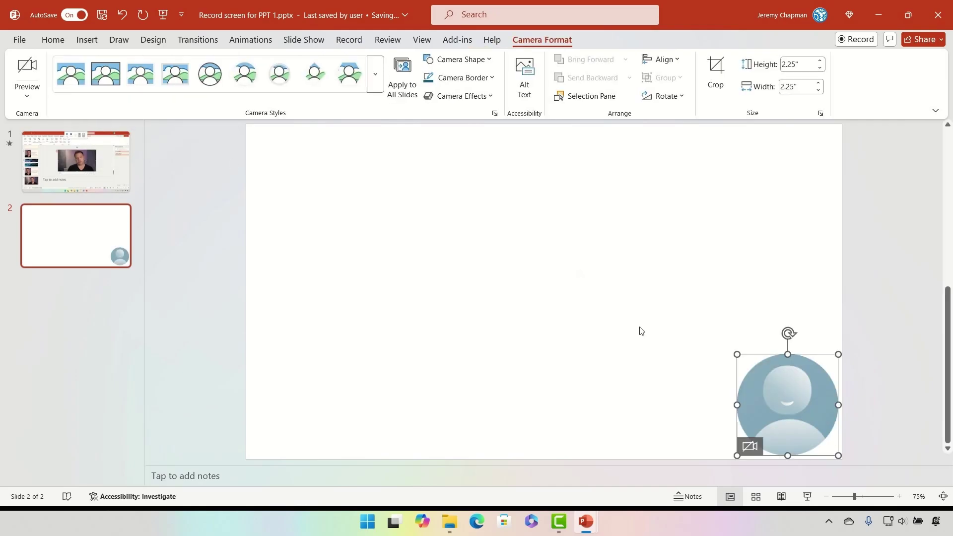
left_click_drag(636, 355, 387, 259)
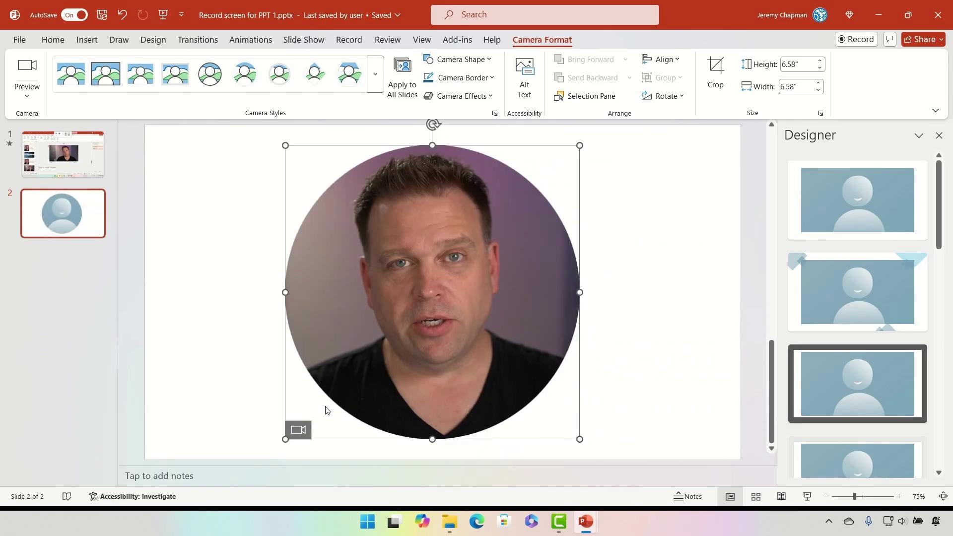